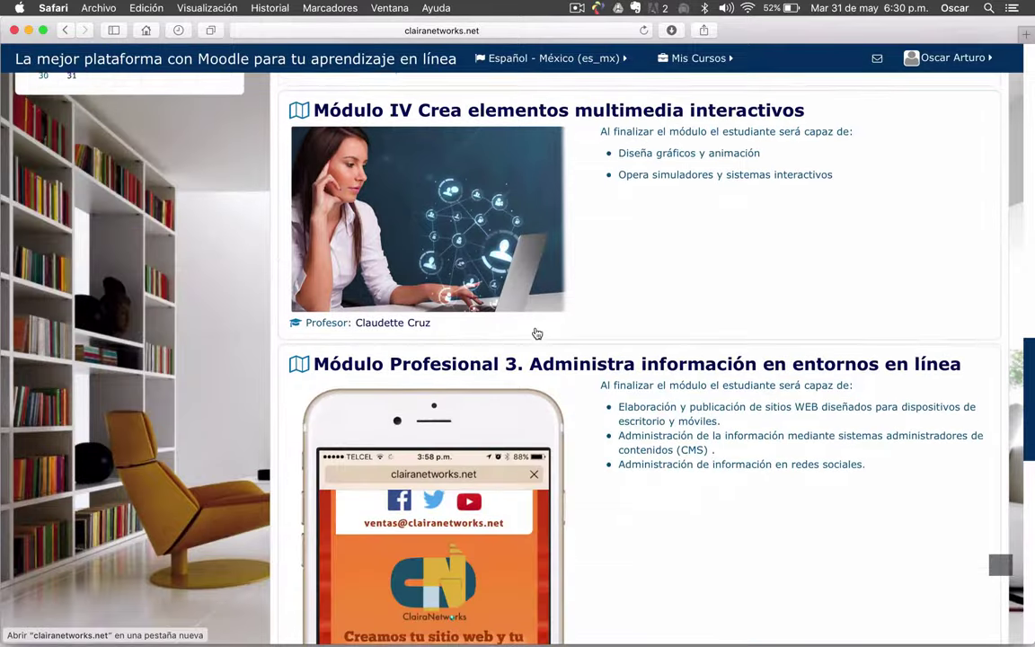
# Open the course "Módulo IV Crea elementos multimedia interactivos" from the course list.
pyautogui.scroll(2, 757, 282)
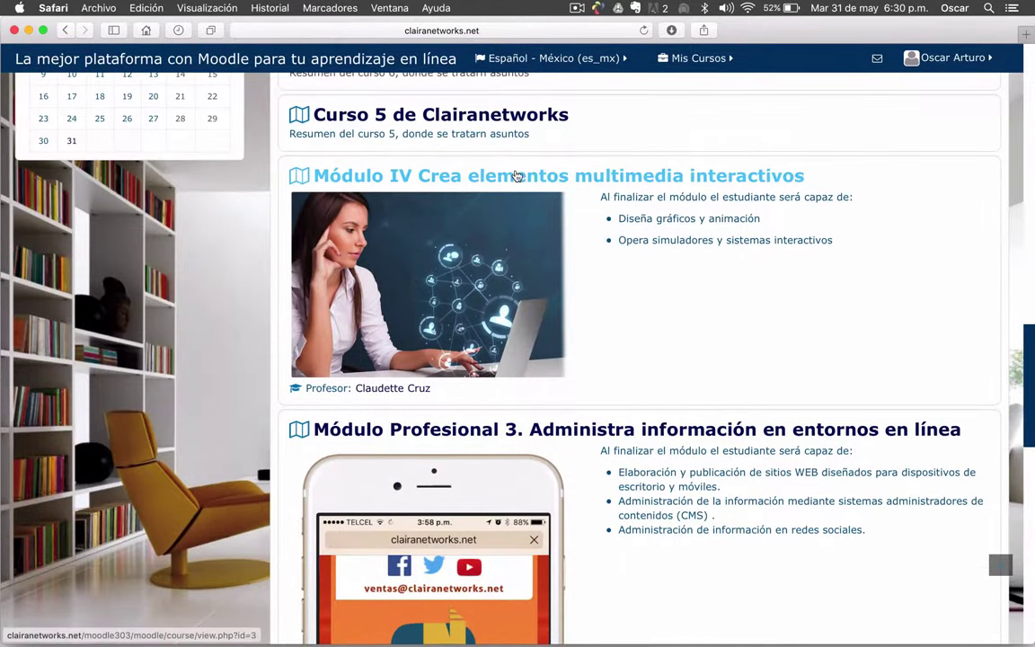
pyautogui.click(662, 180)
pyautogui.scroll(-5, 425, 351)
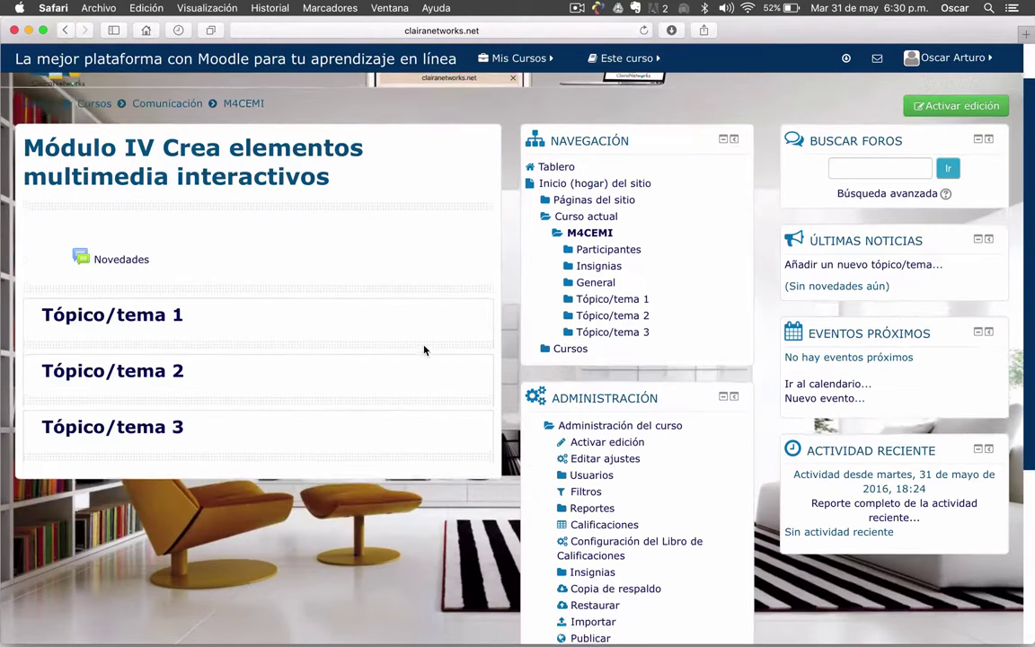
pyautogui.scroll(-2, 424, 350)
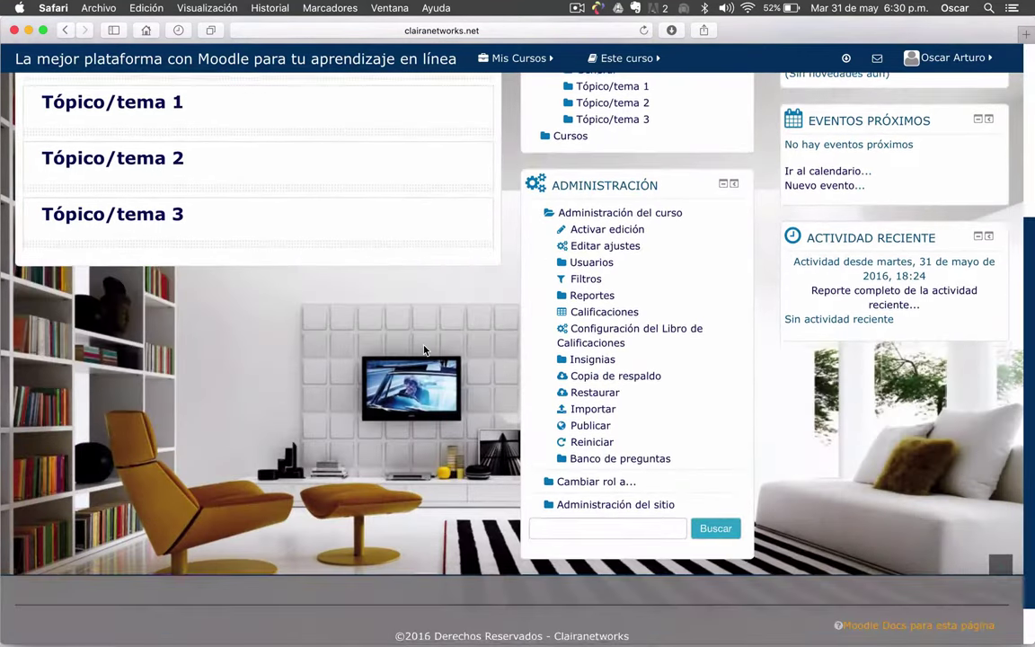
# Open the course's list of enrolled users and review its members and their roles.
pyautogui.click(593, 271)
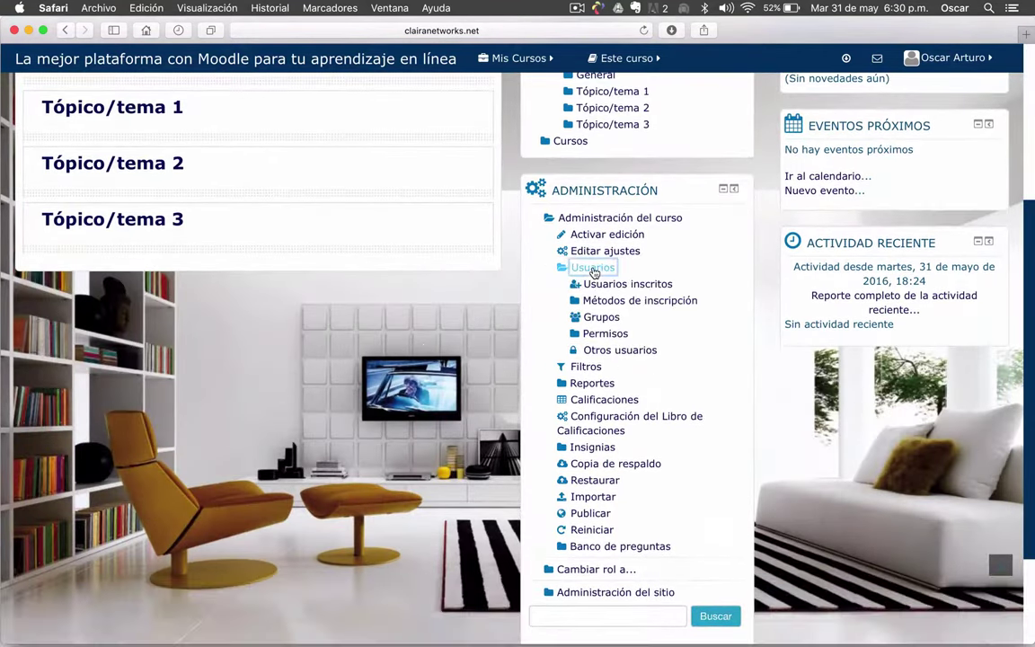
pyautogui.scroll(-2, 398, 423)
pyautogui.scroll(-1, 397, 423)
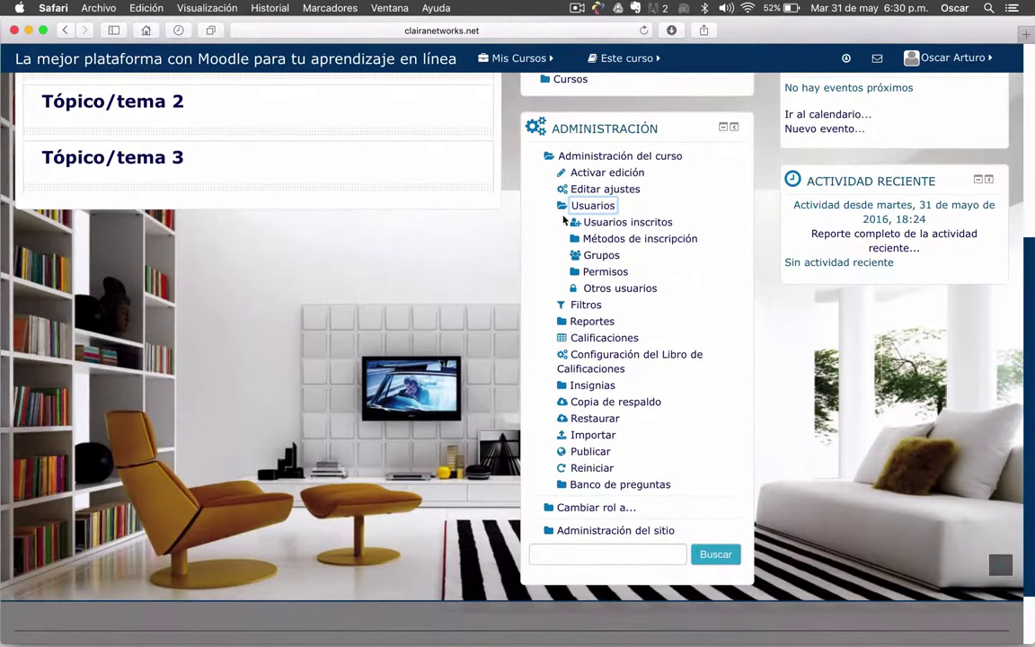
pyautogui.click(628, 224)
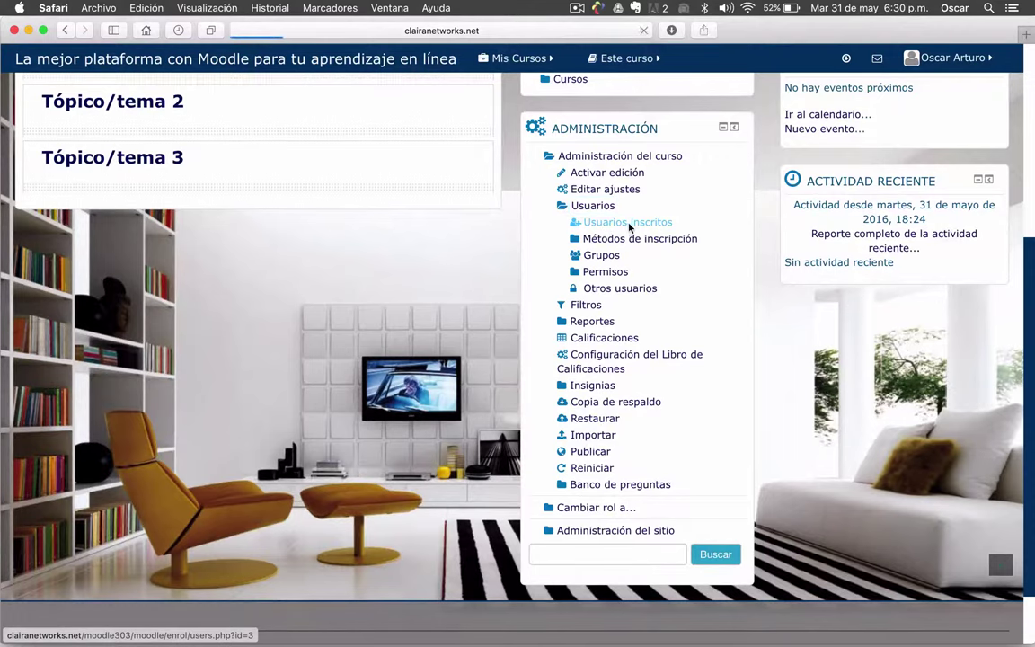
pyautogui.scroll(-3, 366, 268)
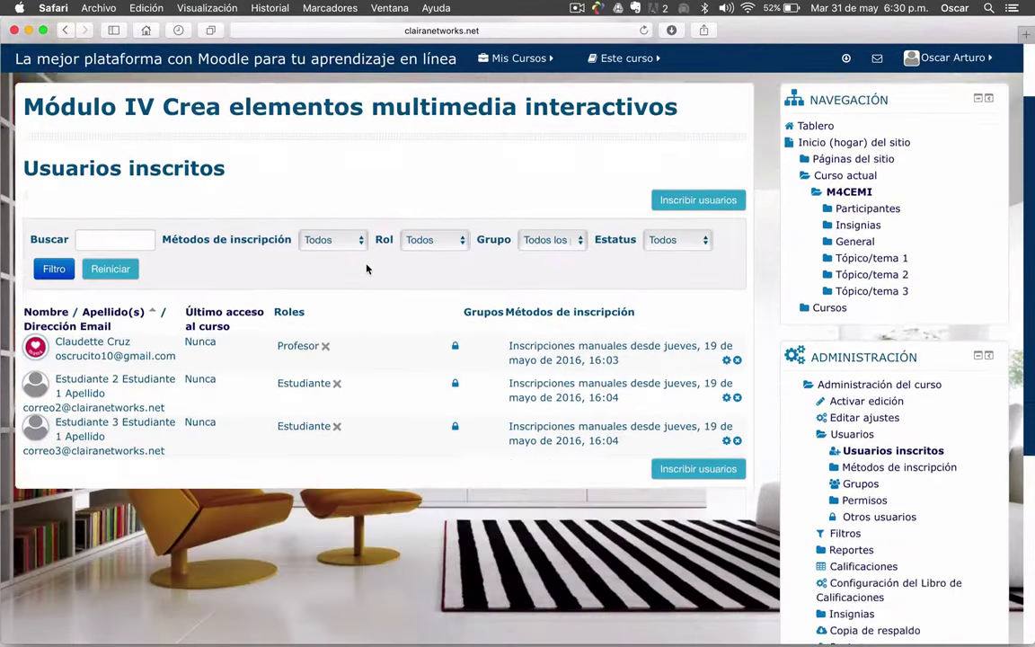
pyautogui.scroll(-3, 365, 268)
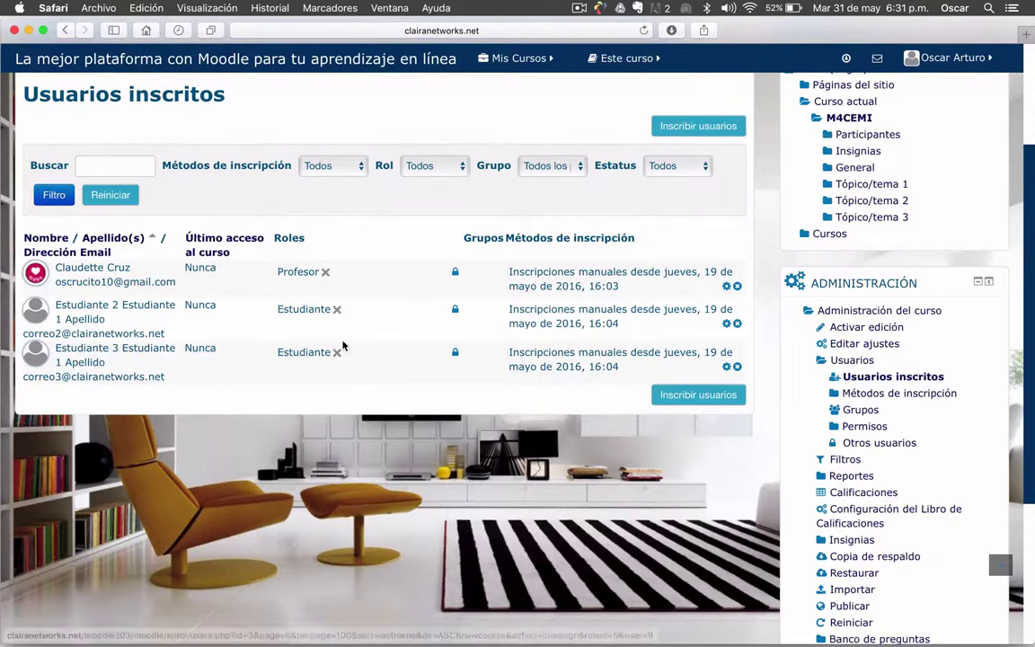
pyautogui.scroll(1, 325, 491)
pyautogui.scroll(1, 324, 490)
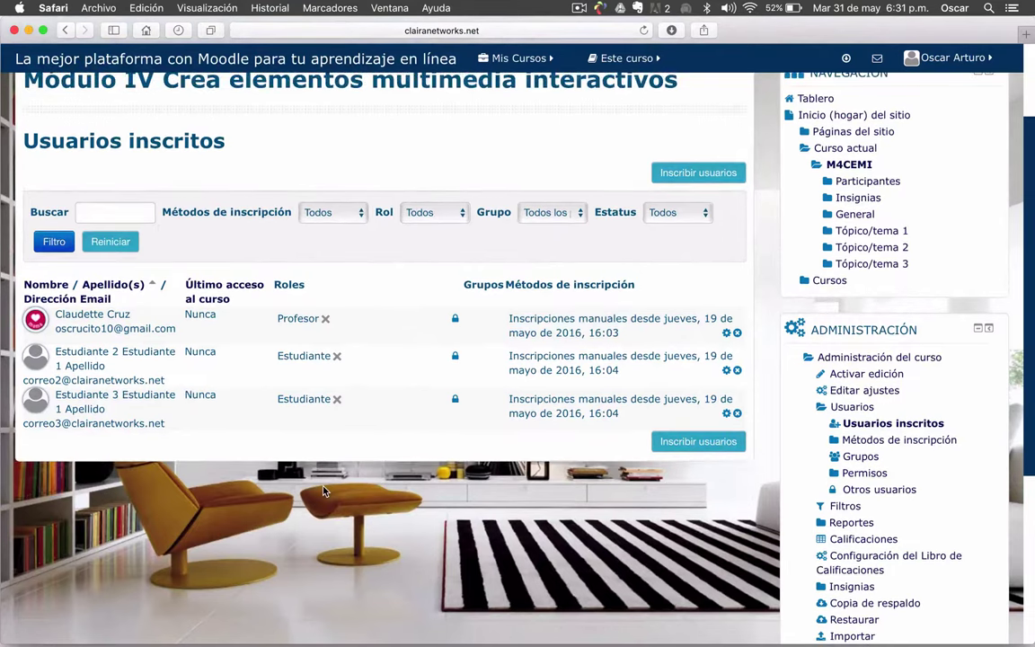
pyautogui.scroll(1, 643, 532)
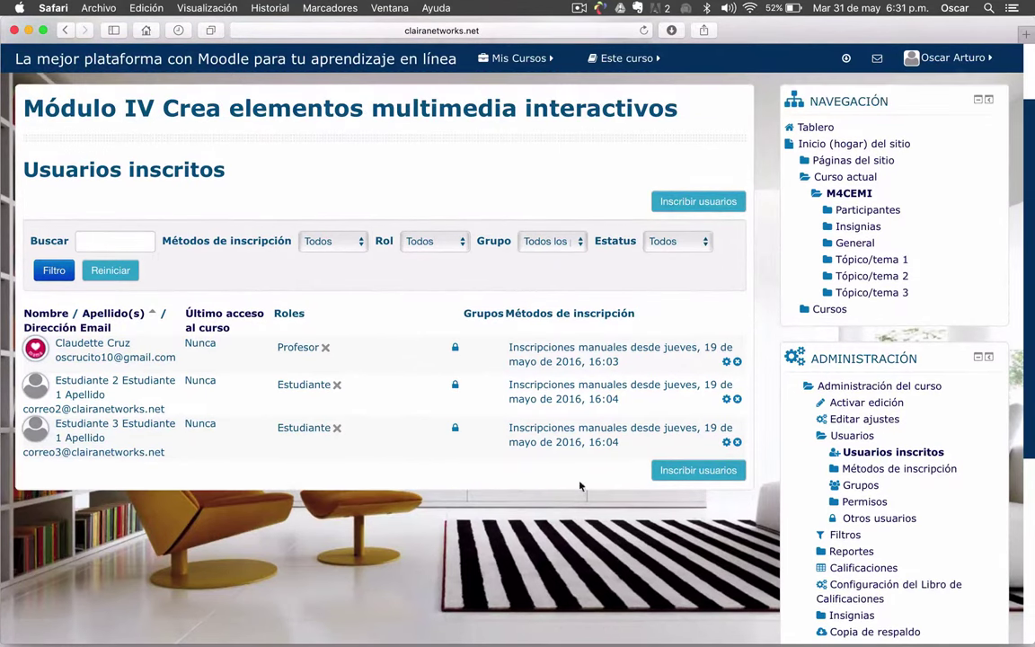
# Enrol Estudiante 4 through Estudiante 10 manually in the course with the Estudiante role.
pyautogui.click(685, 203)
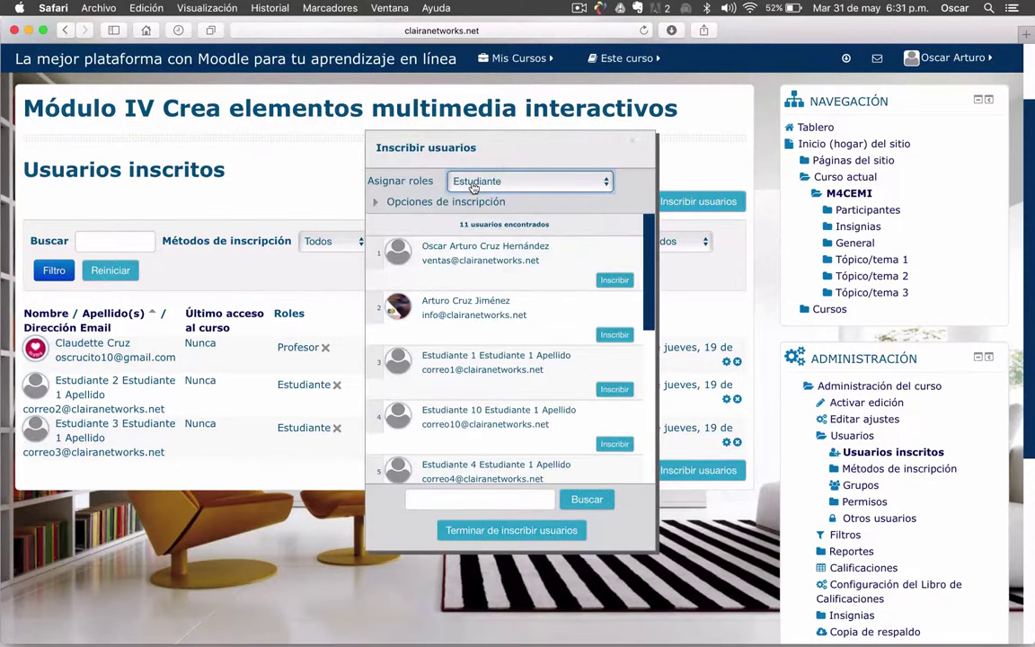
pyautogui.scroll(-5, 516, 285)
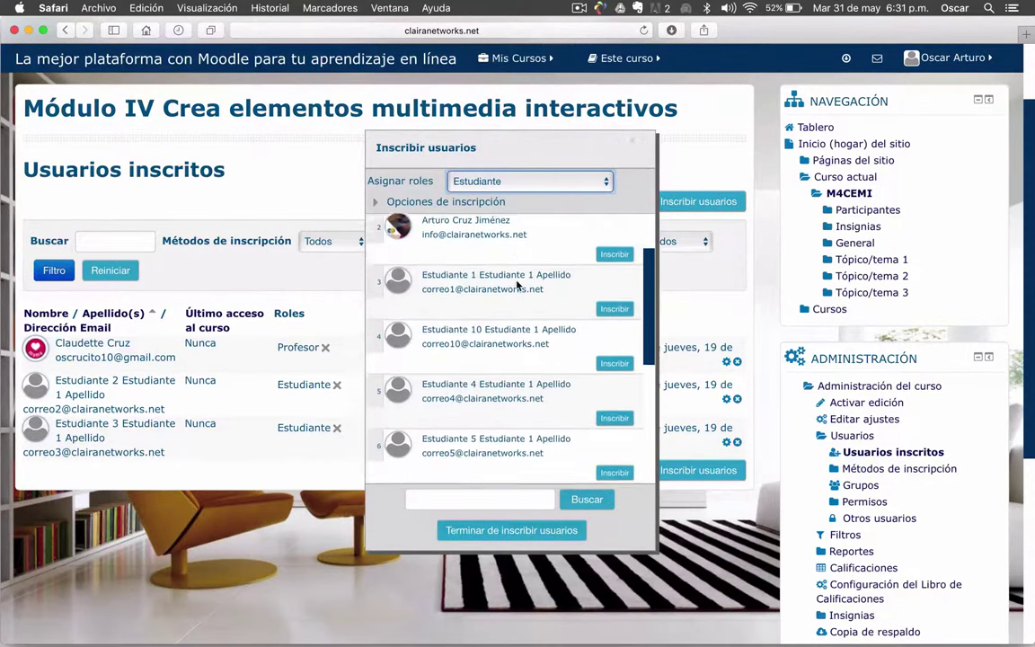
pyautogui.scroll(-2, 517, 284)
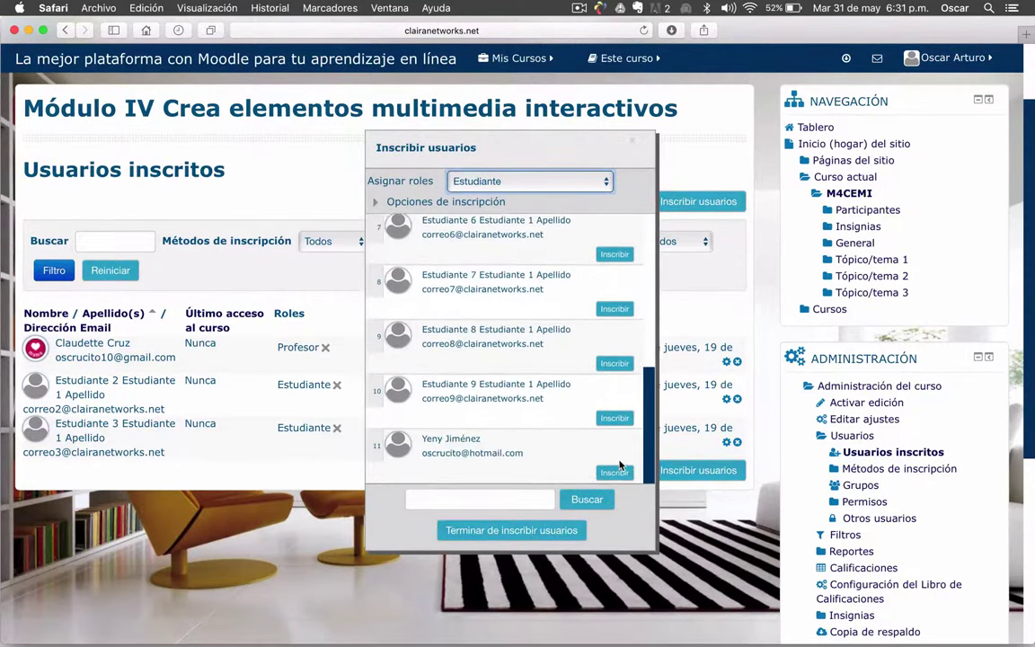
pyautogui.click(613, 418)
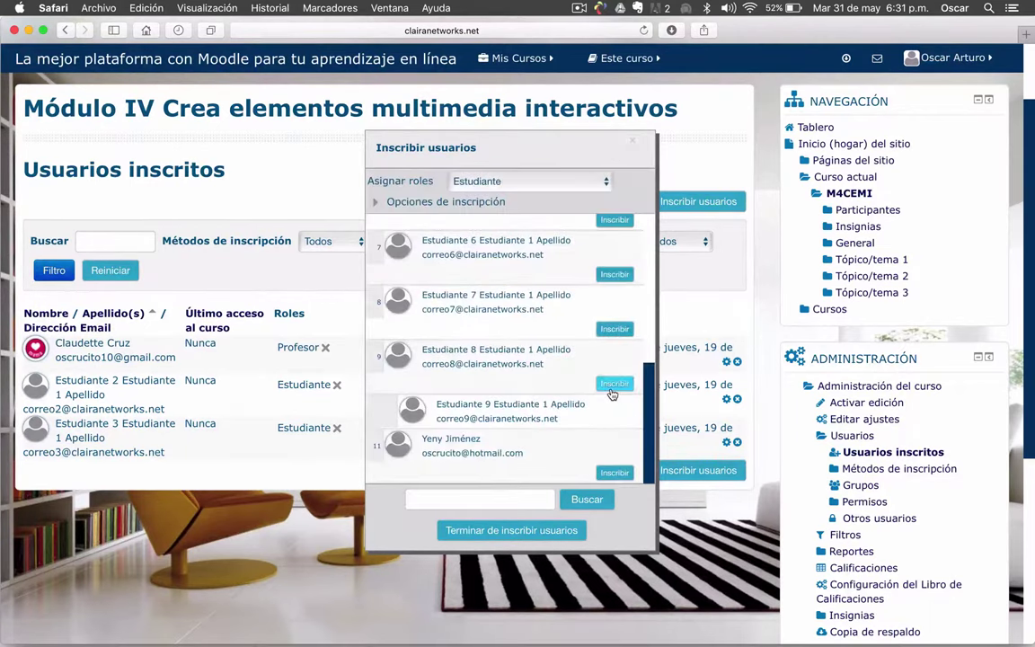
pyautogui.click(613, 384)
pyautogui.click(614, 347)
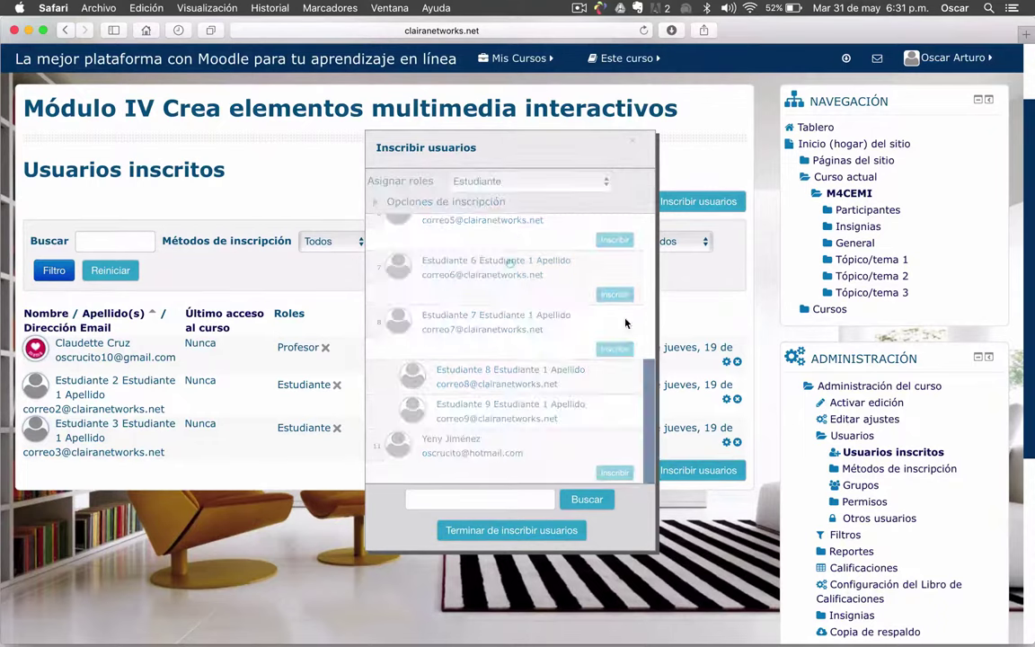
pyautogui.click(617, 317)
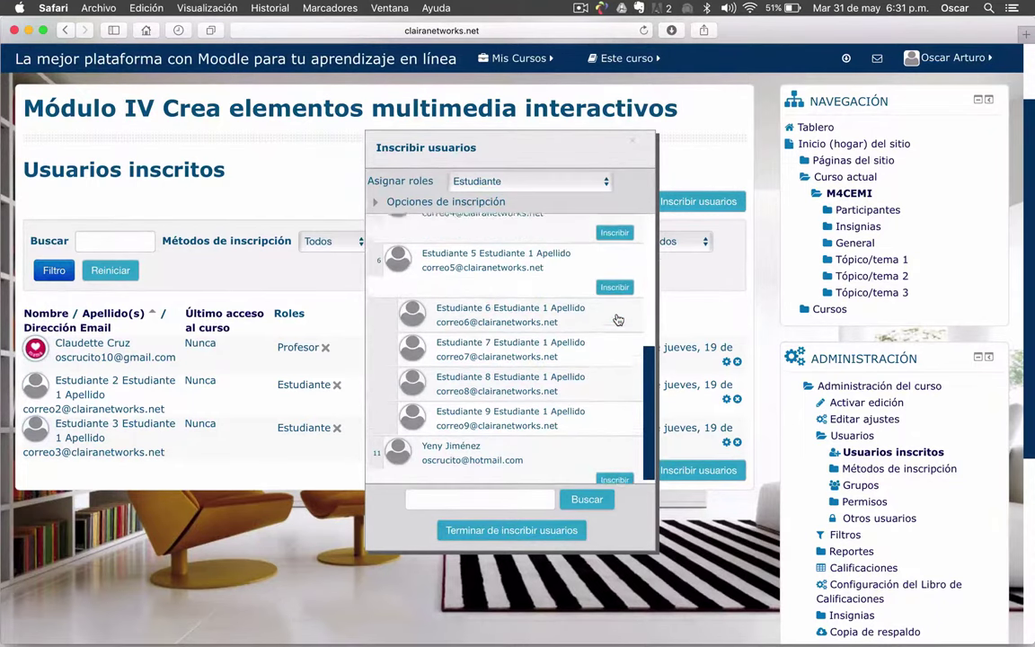
pyautogui.click(616, 315)
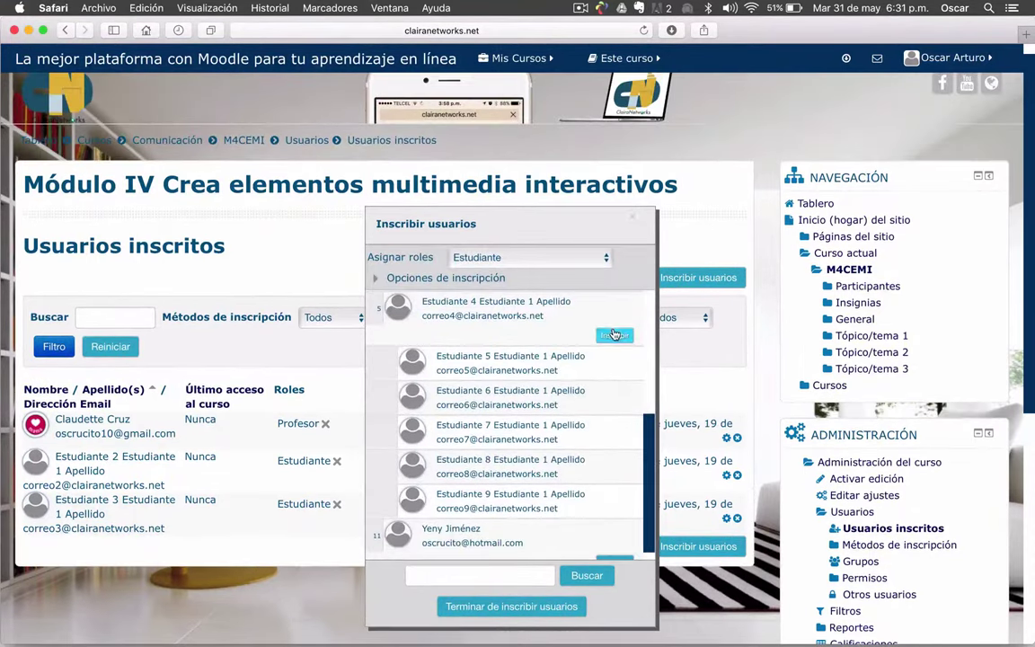
pyautogui.click(610, 337)
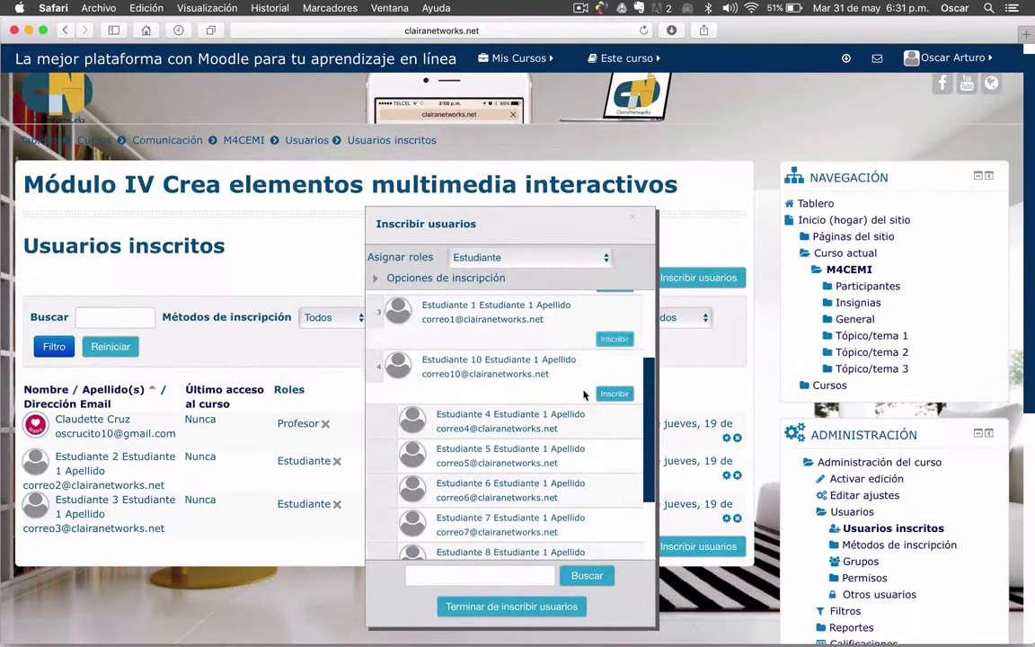
pyautogui.click(605, 395)
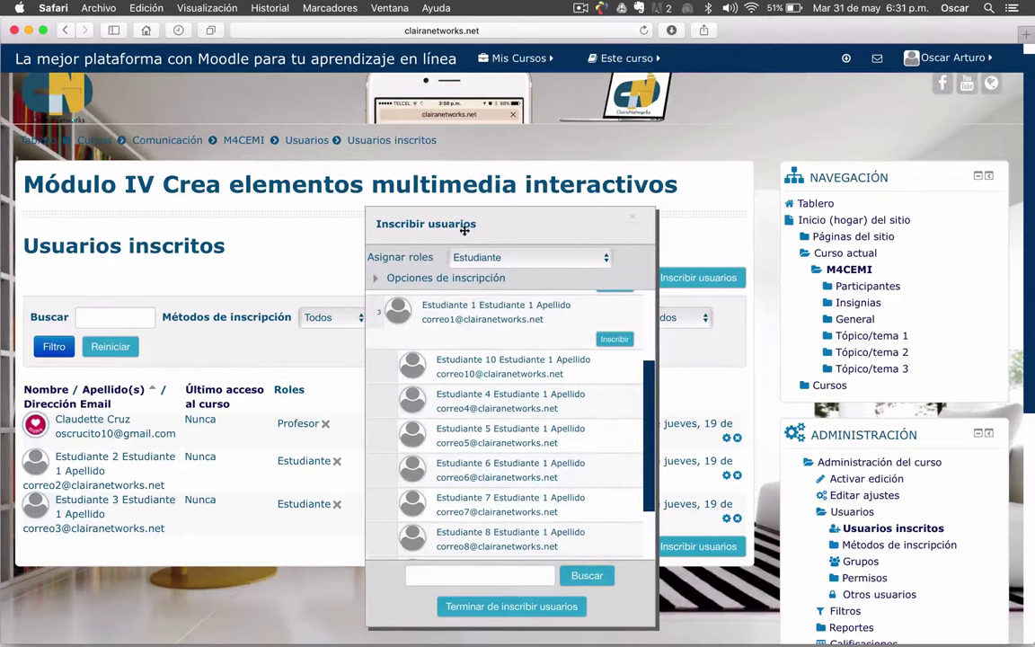
# Keep Estudiante as the assigned role, finish enrolling users and check the updated list of enrolled users.
pyautogui.click(500, 260)
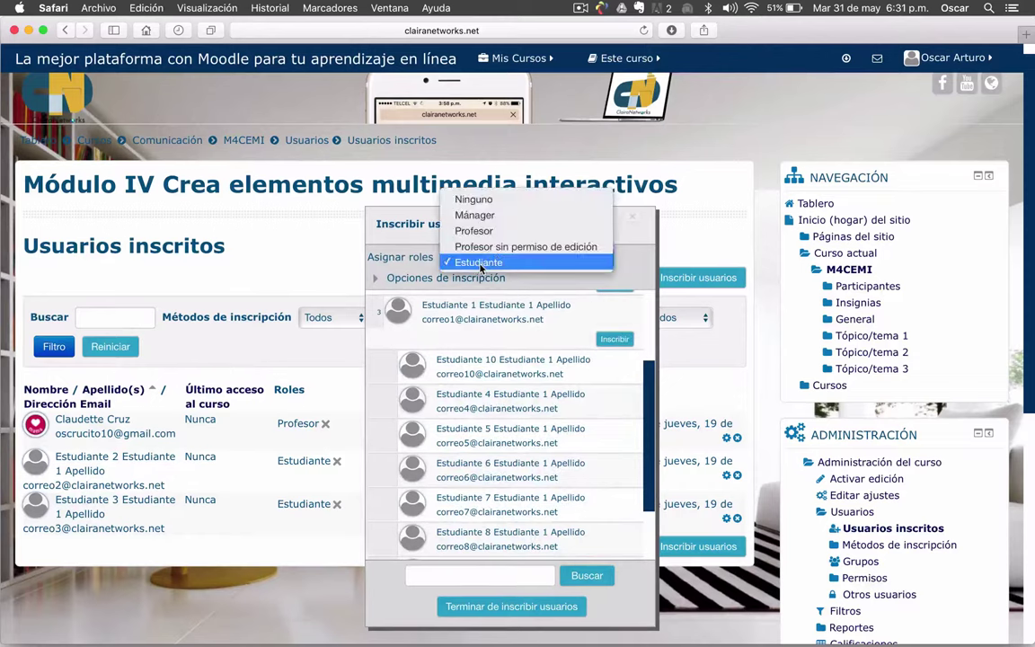
pyautogui.click(480, 264)
pyautogui.click(530, 609)
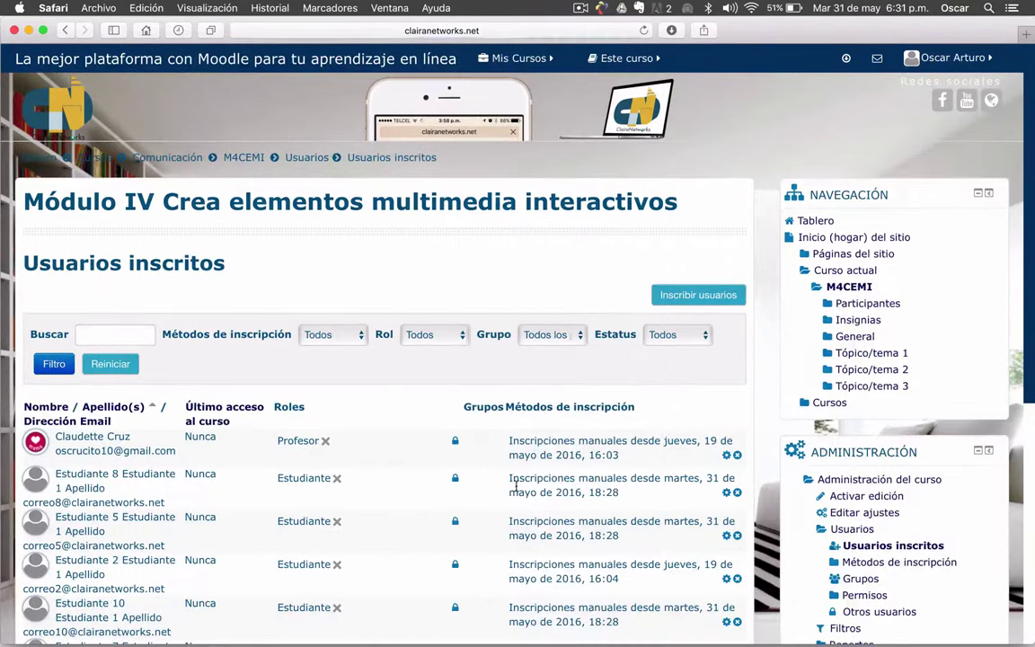
pyautogui.scroll(-5, 521, 539)
pyautogui.scroll(-5, 516, 486)
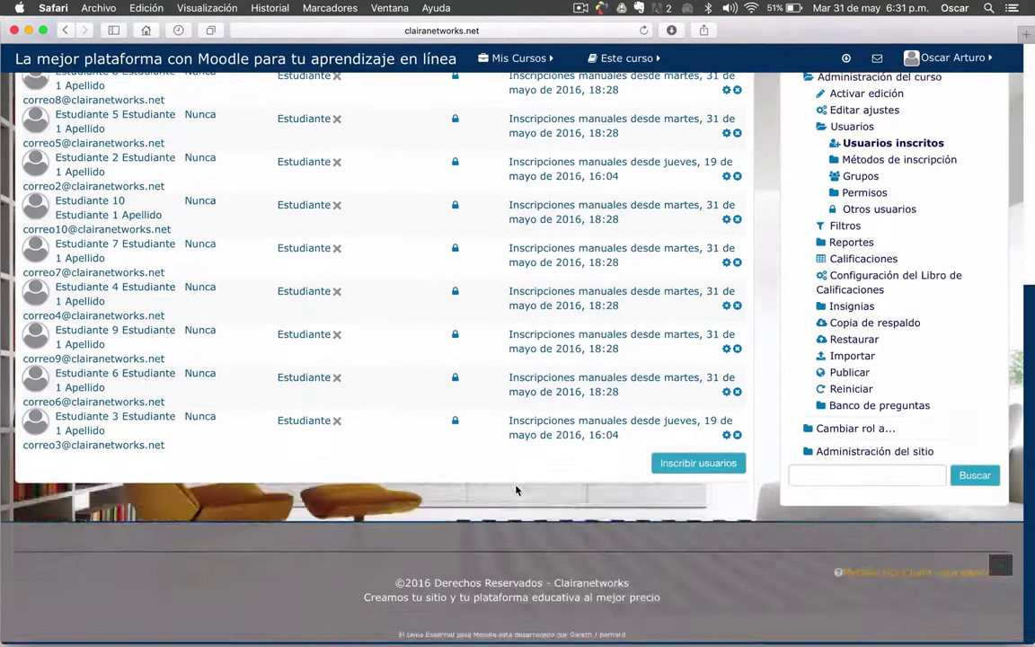
# Open the course's group management page from the user administration options.
pyautogui.scroll(5, 517, 486)
pyautogui.scroll(-3, 516, 486)
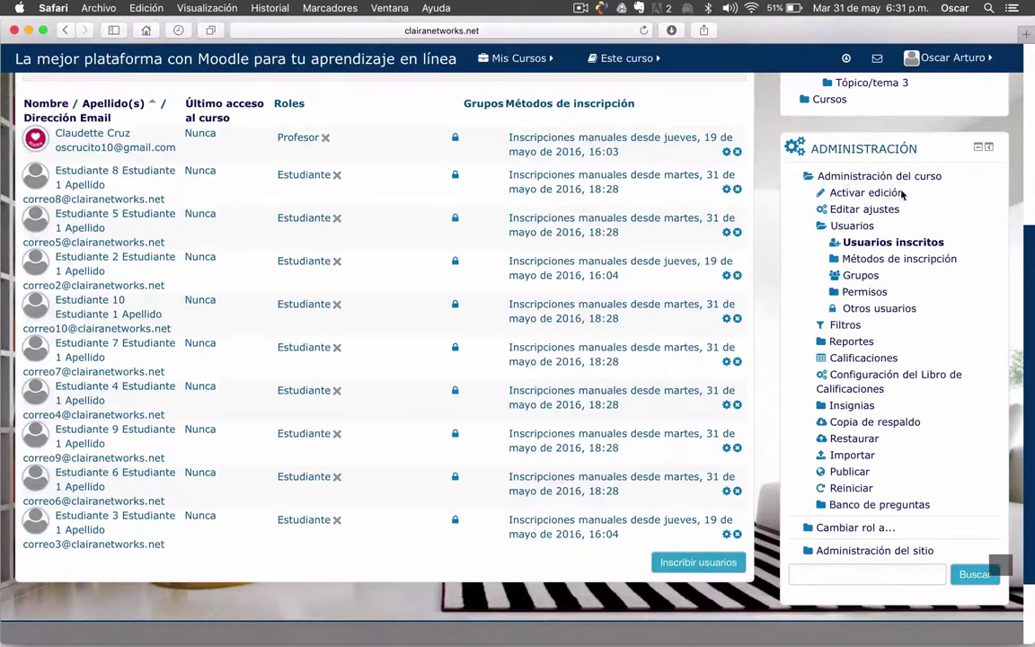
pyautogui.doubleClick(850, 226)
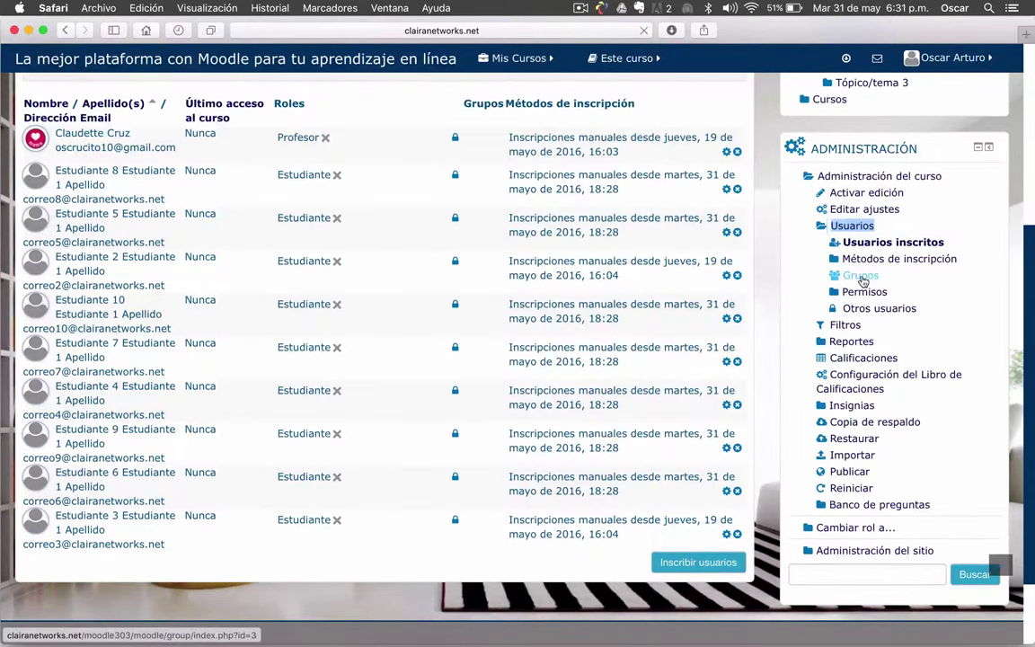
pyautogui.click(861, 276)
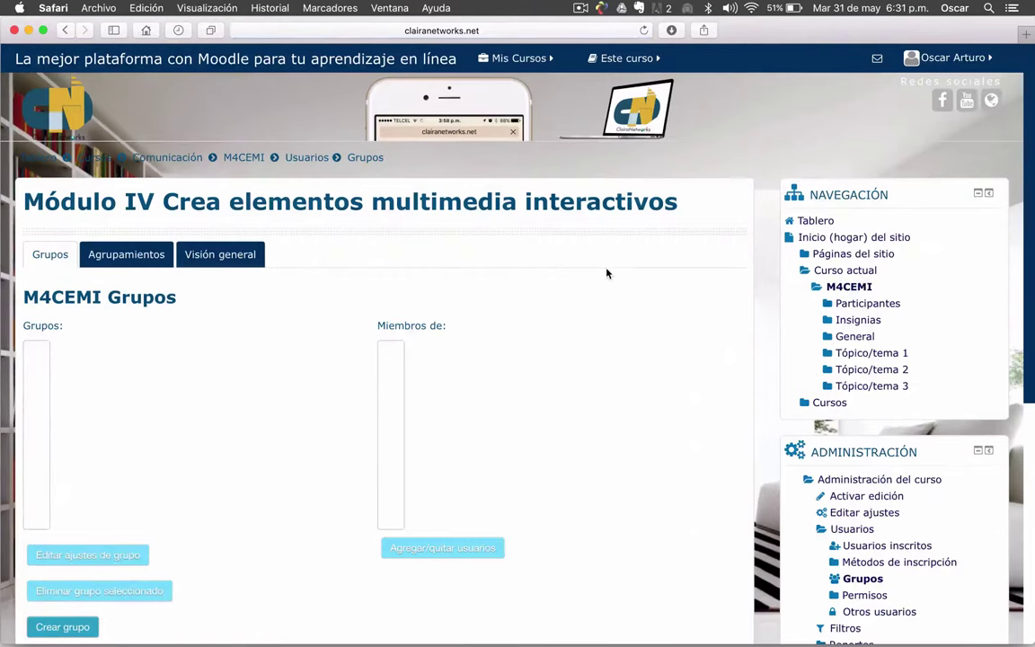
# Open the form for creating the course's groups automatically.
pyautogui.scroll(-2, 607, 272)
pyautogui.scroll(-1, 123, 339)
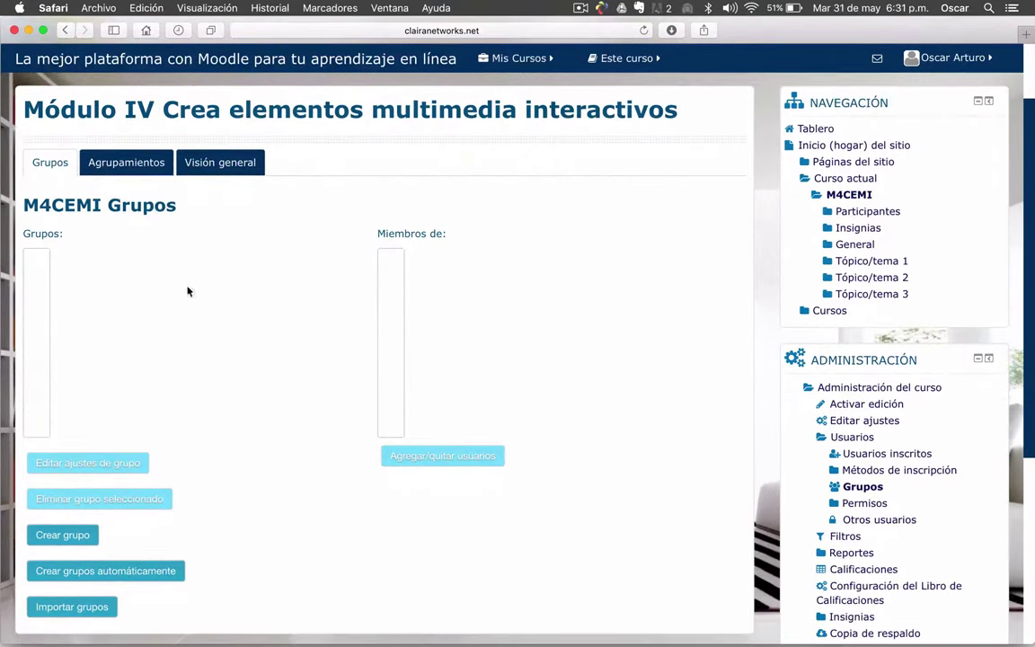
pyautogui.scroll(-3, 339, 369)
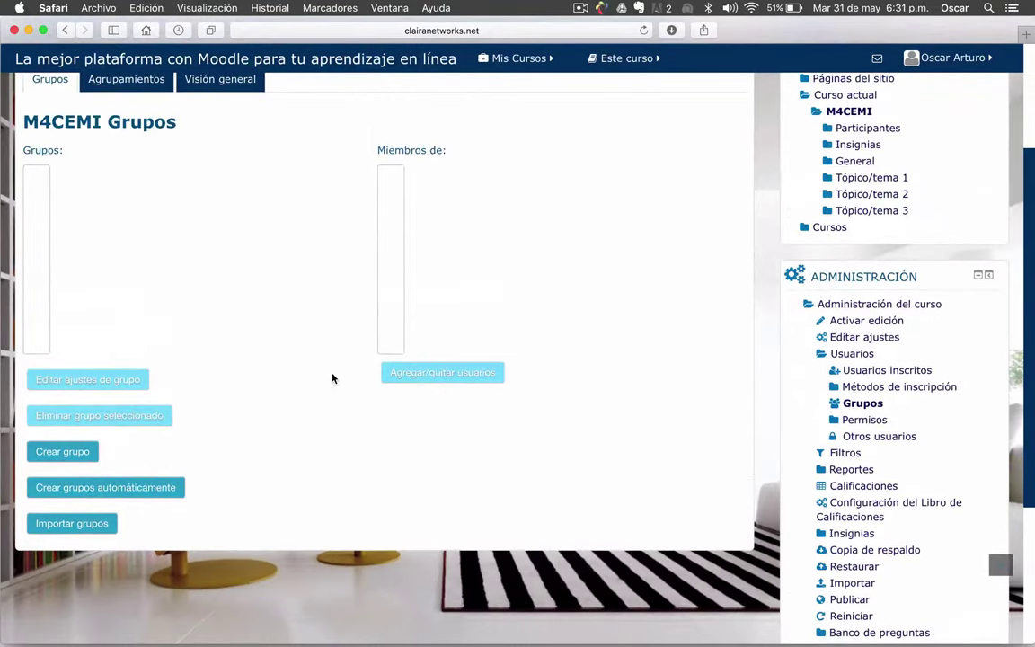
pyautogui.scroll(-2, 310, 405)
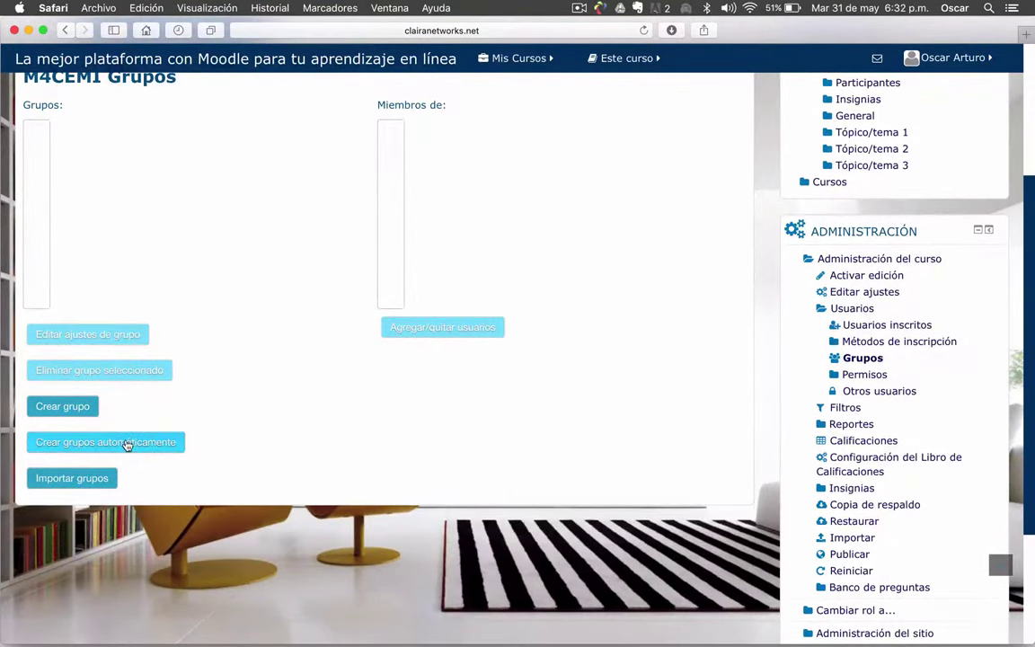
pyautogui.click(127, 442)
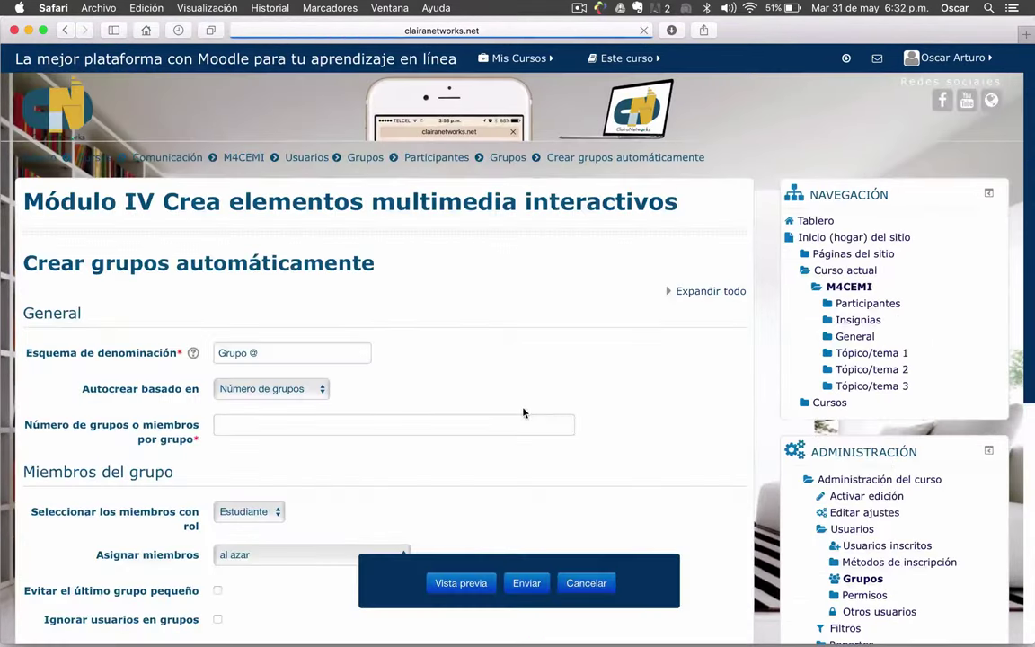
pyautogui.scroll(-2, 584, 310)
pyautogui.scroll(-1, 596, 306)
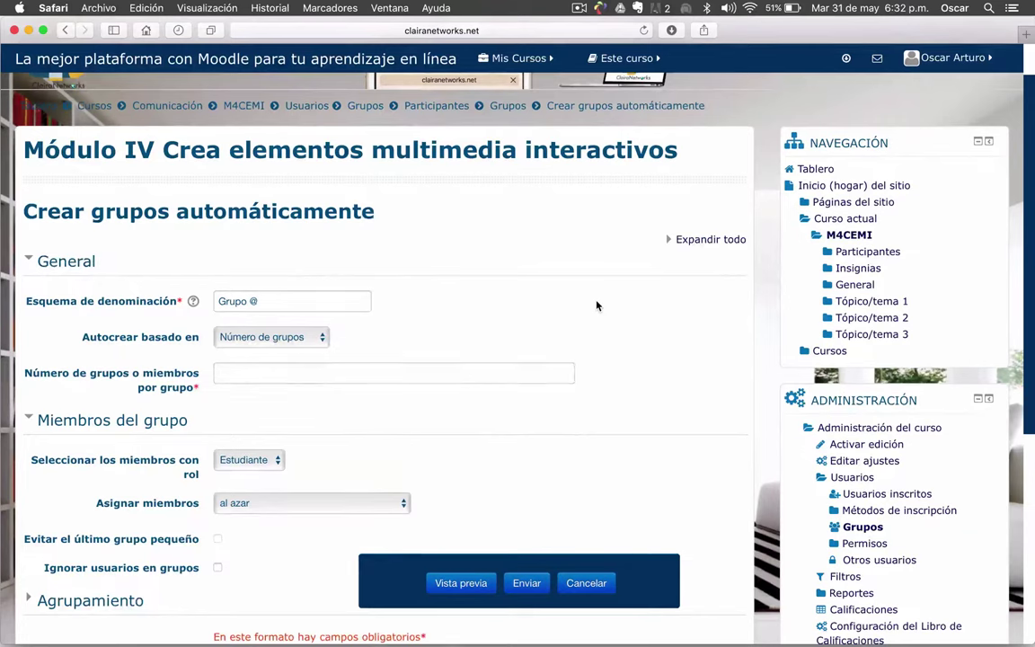
# Set the group naming scheme to "Grupo #" and consult the help on naming symbols.
pyautogui.click(296, 302)
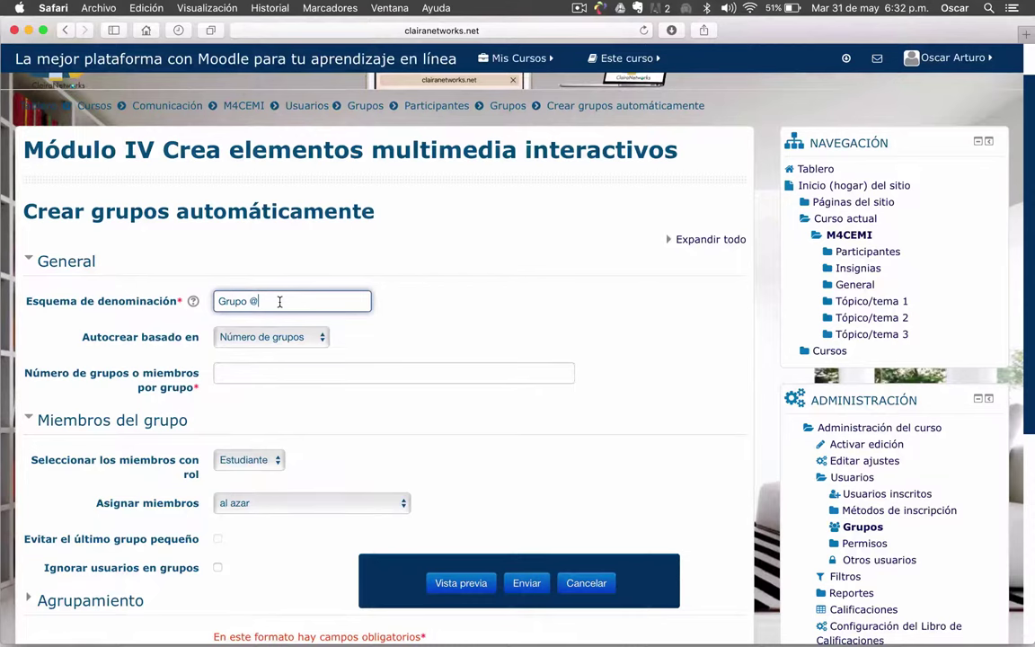
pyautogui.press('BackSpace')
pyautogui.write('#')
pyautogui.click(192, 300)
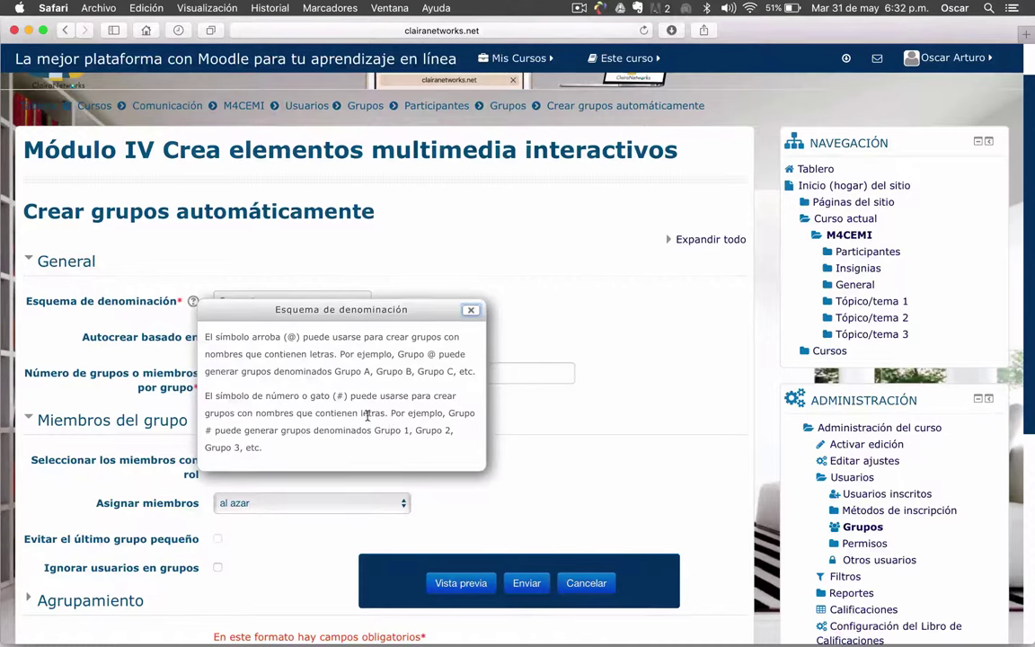
pyautogui.click(473, 312)
pyautogui.click(306, 302)
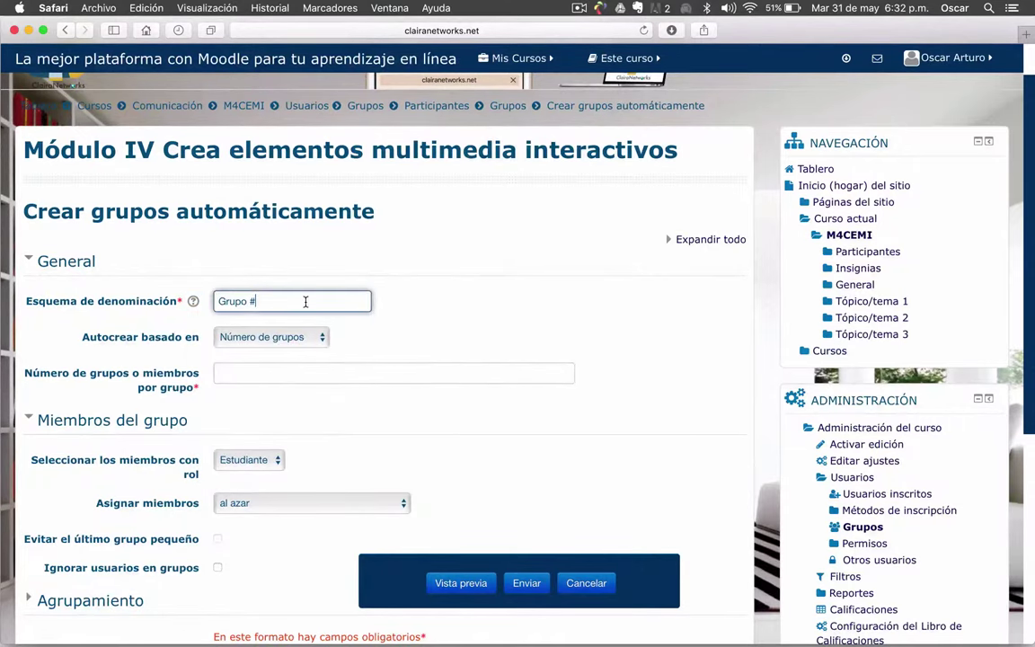
# Base the automatic group creation on "Miembros por grupo" and set 3 members per group.
pyautogui.scroll(-3, 306, 302)
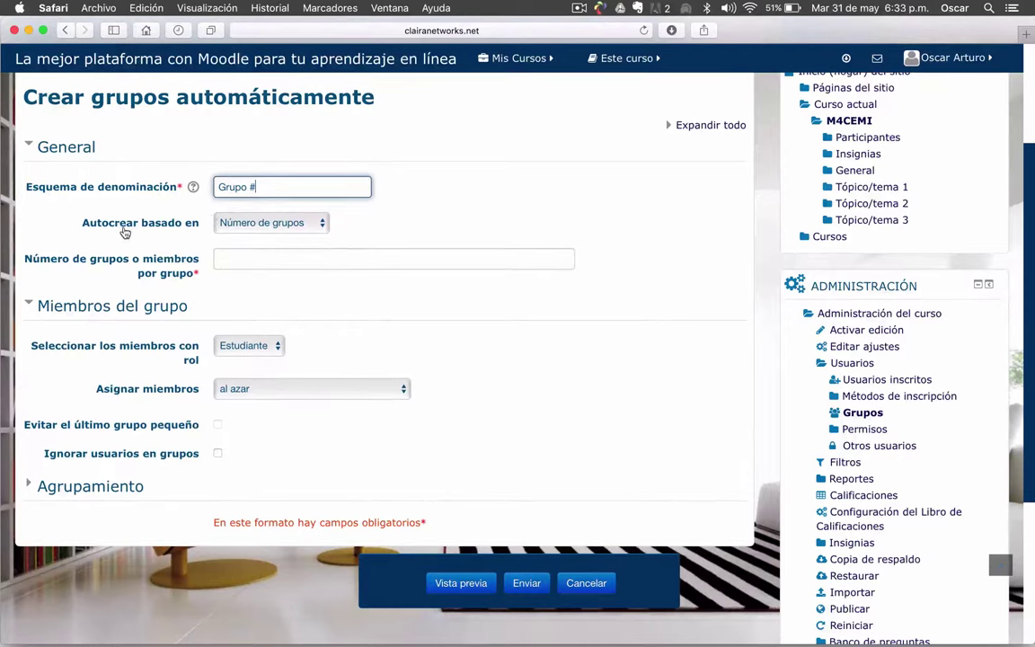
pyautogui.click(319, 230)
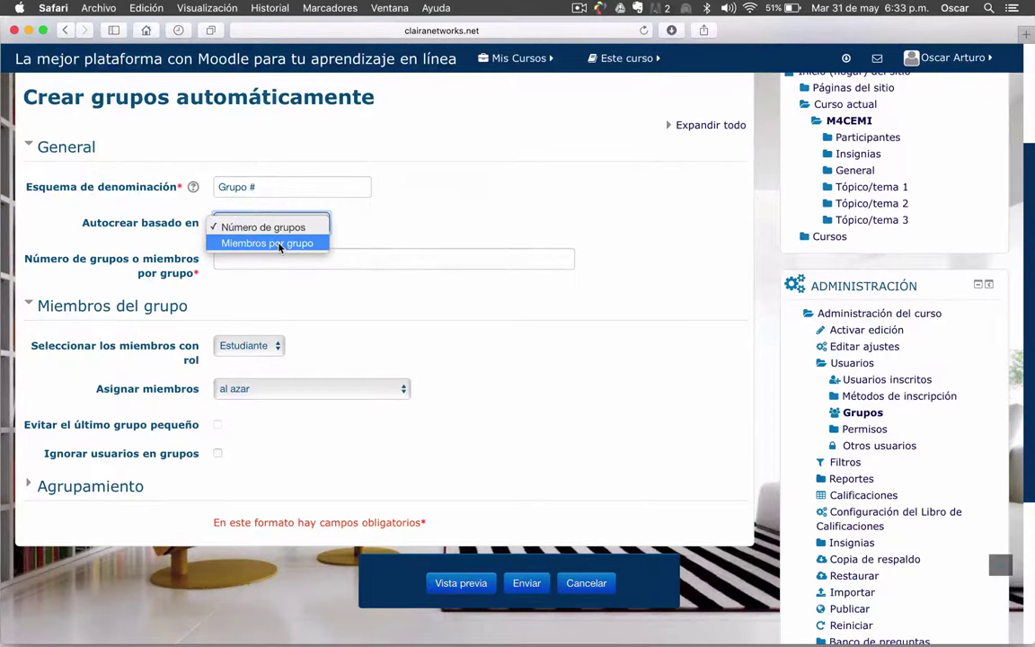
pyautogui.click(280, 245)
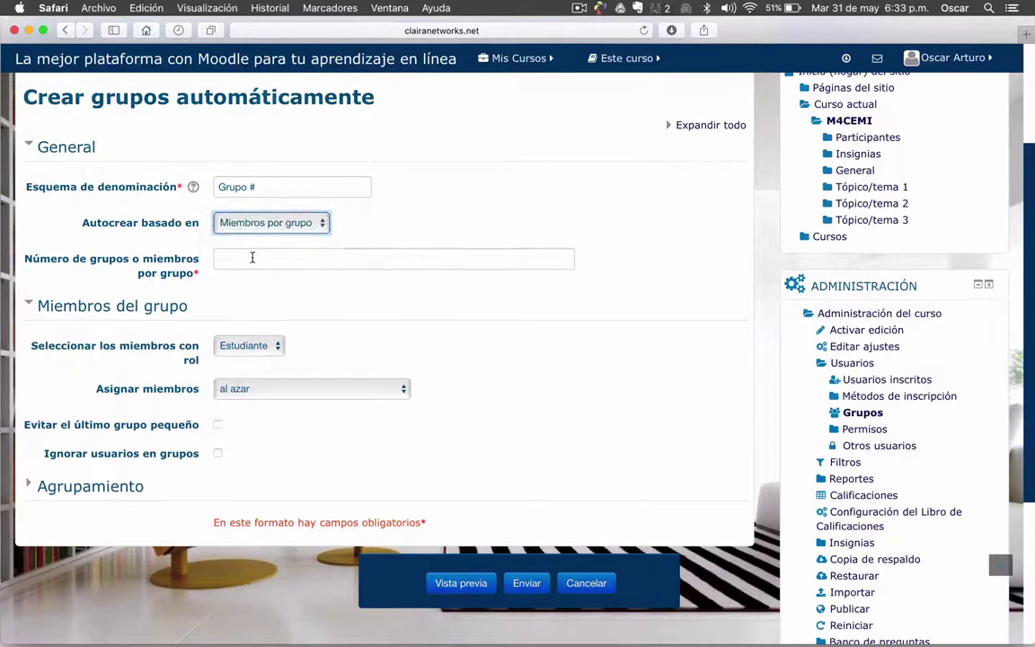
pyautogui.click(253, 258)
pyautogui.write('3')
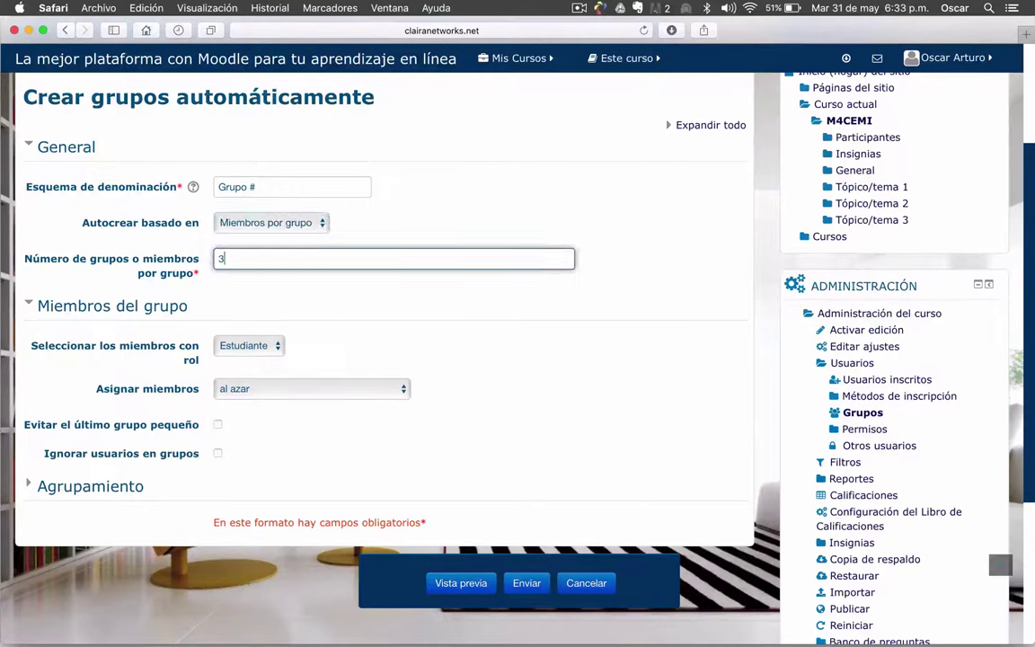
pyautogui.click(303, 285)
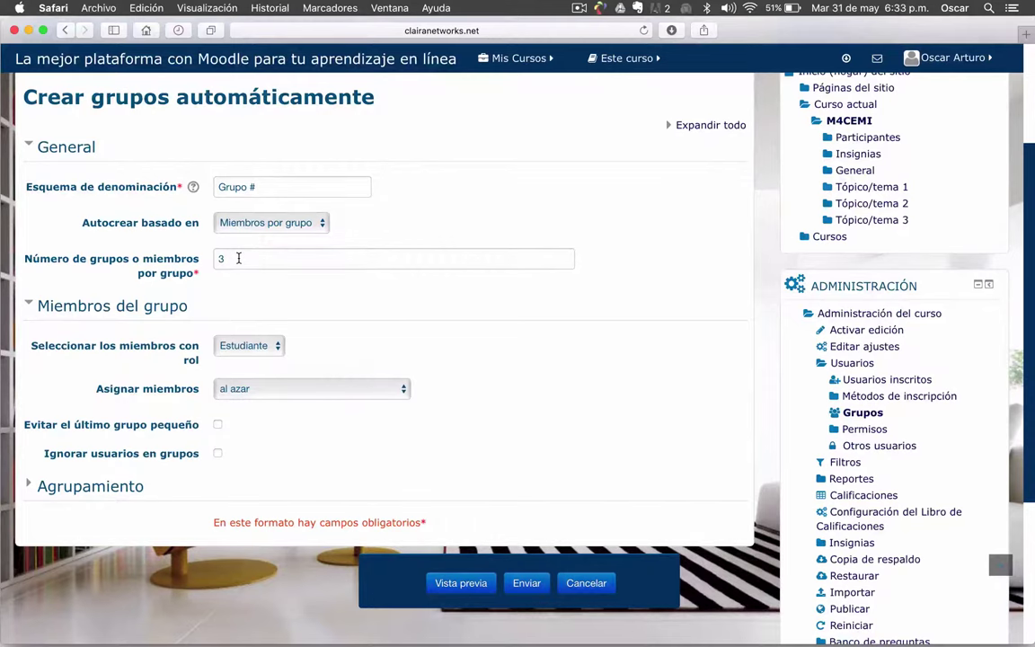
# Keep Estudiante as the role for selecting members and "al azar" as the member assignment method.
pyautogui.scroll(-2, 73, 289)
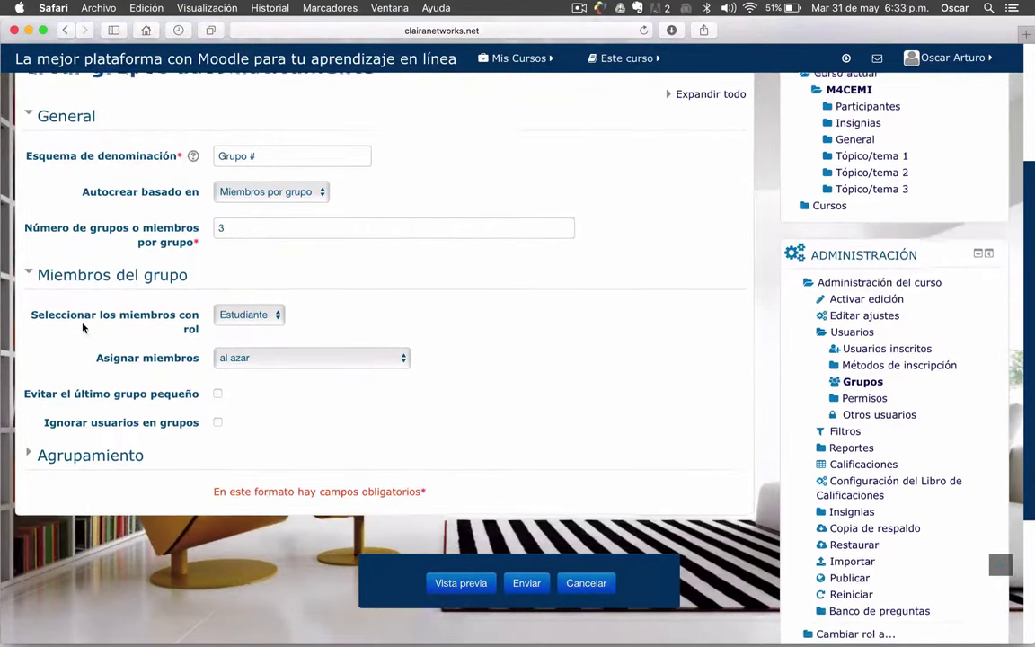
pyautogui.click(275, 313)
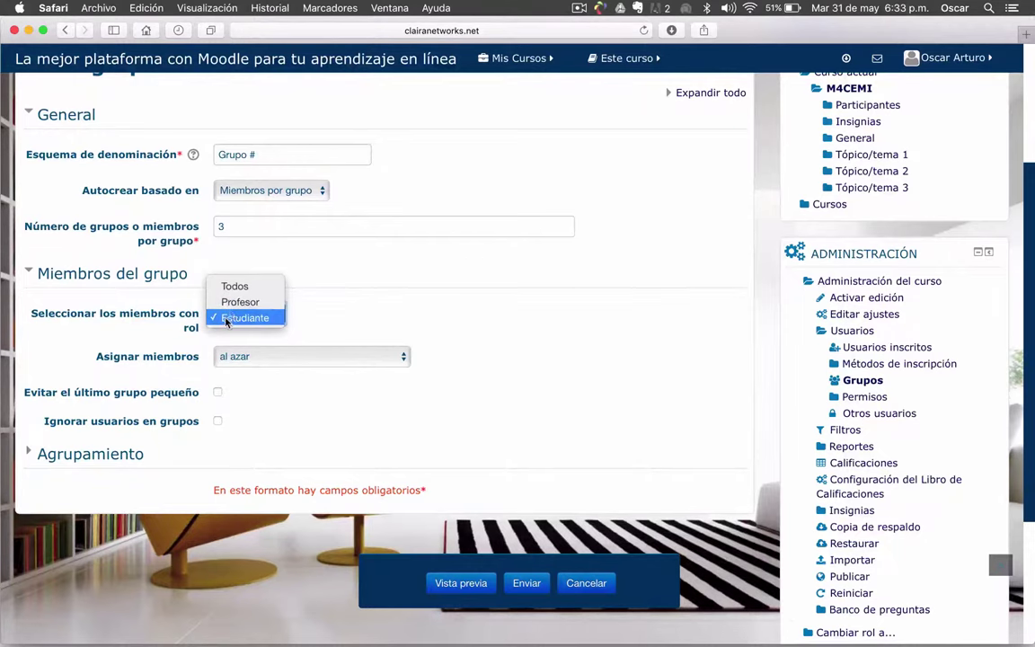
pyautogui.click(85, 313)
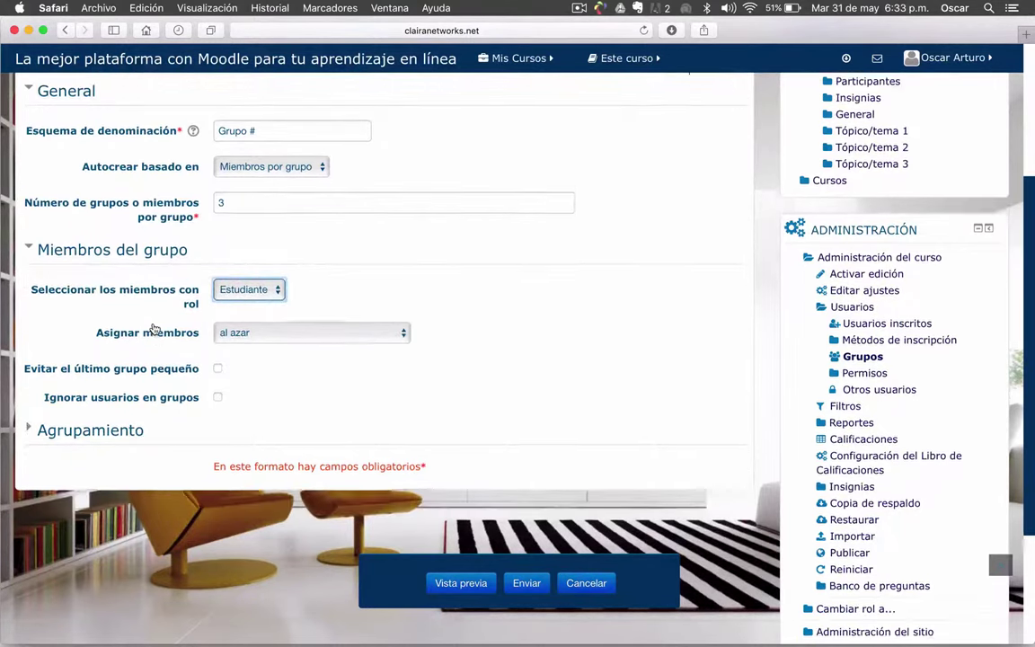
pyautogui.scroll(-1, 143, 301)
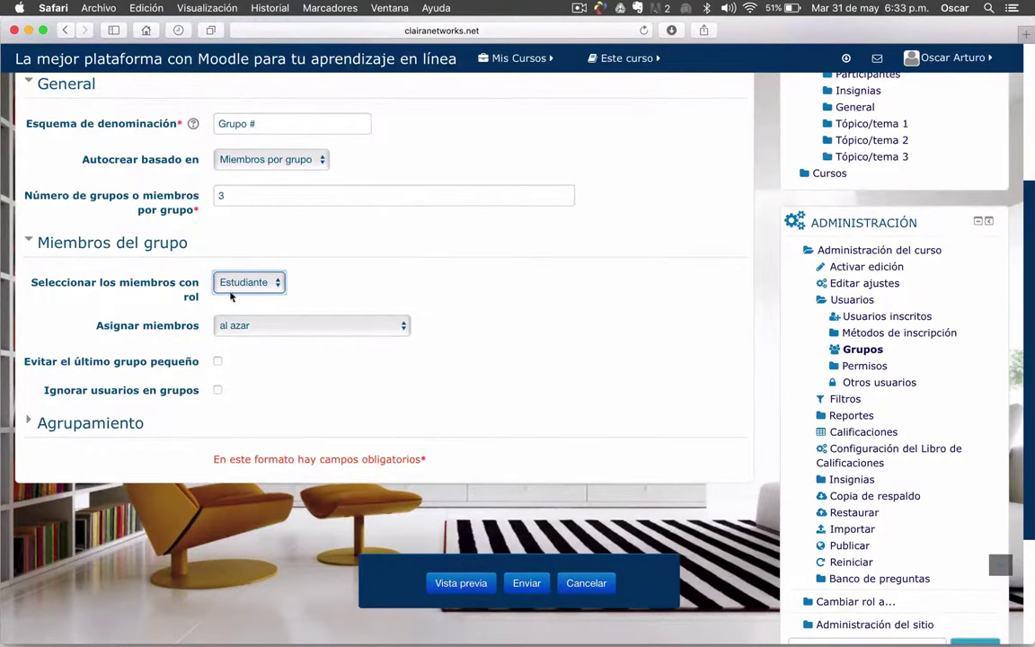
pyautogui.scroll(-1, 90, 295)
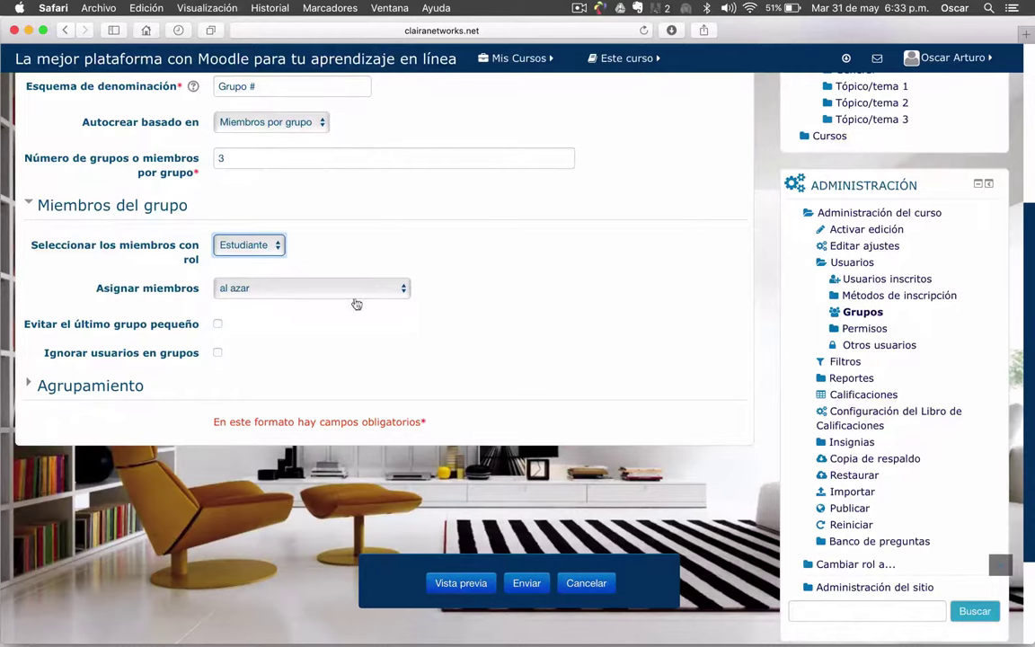
pyautogui.click(404, 291)
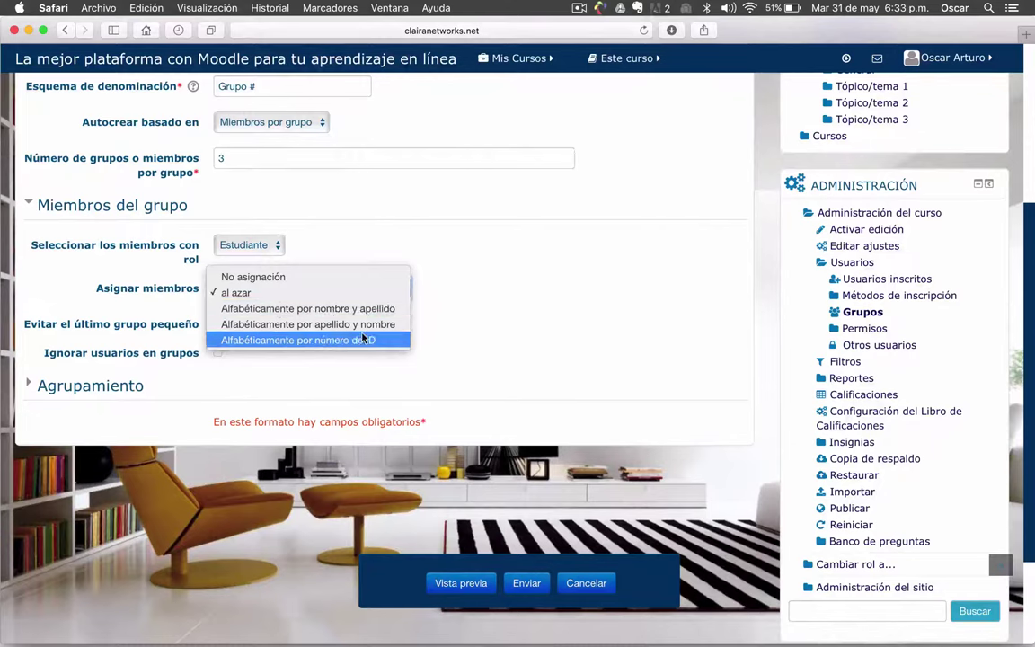
pyautogui.click(273, 293)
# Review the automatic group creation settings and submit the form to create the groups.
pyautogui.scroll(-1, 465, 311)
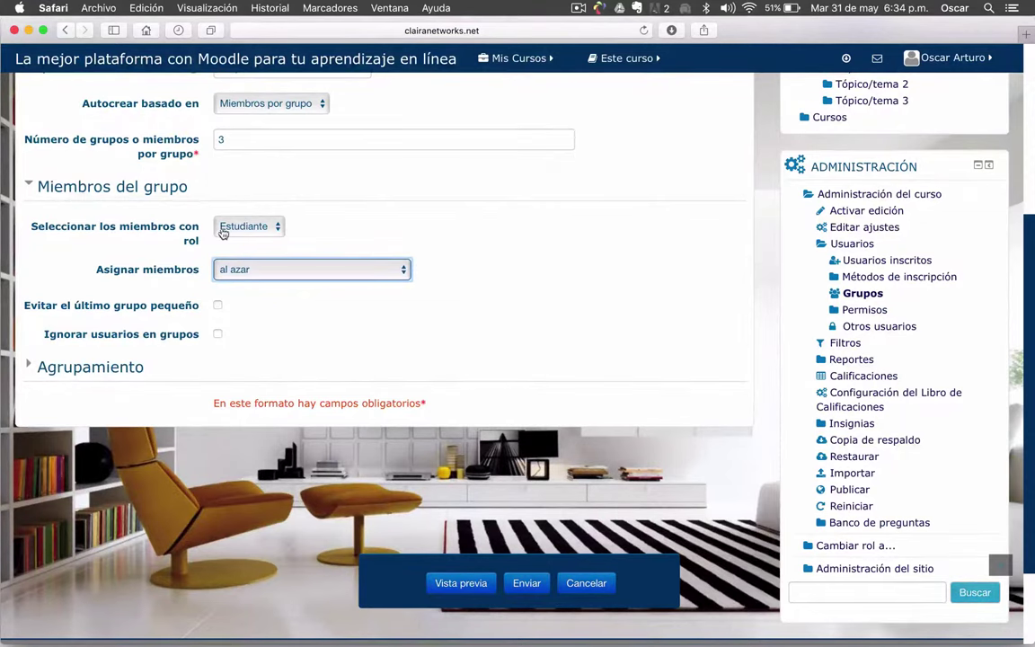
pyautogui.scroll(-1, 346, 288)
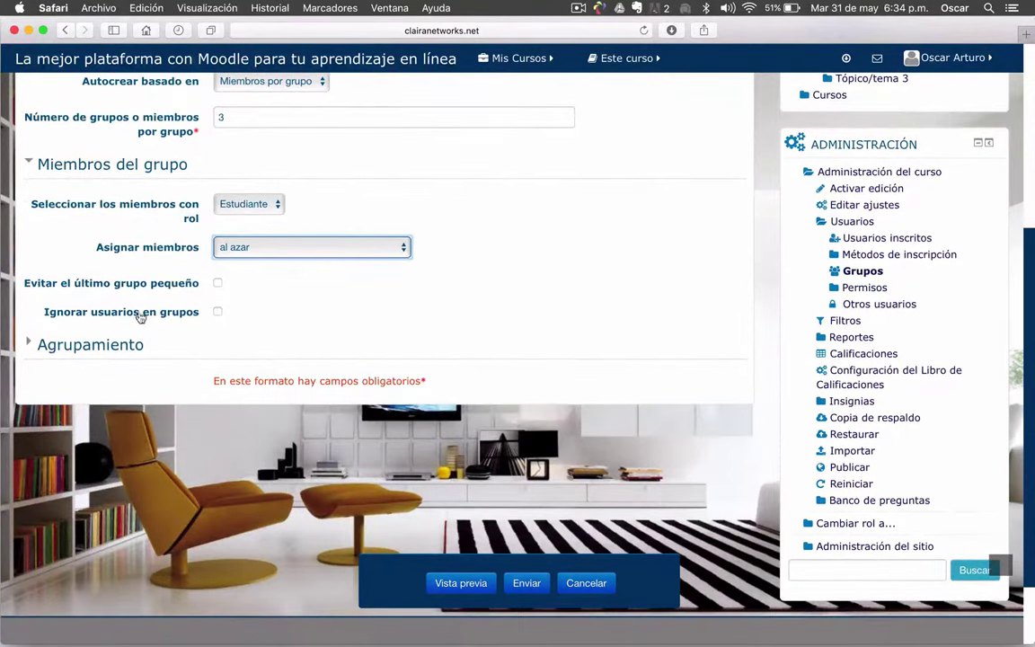
pyautogui.scroll(-4, 120, 310)
pyautogui.scroll(8, 120, 315)
pyautogui.scroll(3, 120, 315)
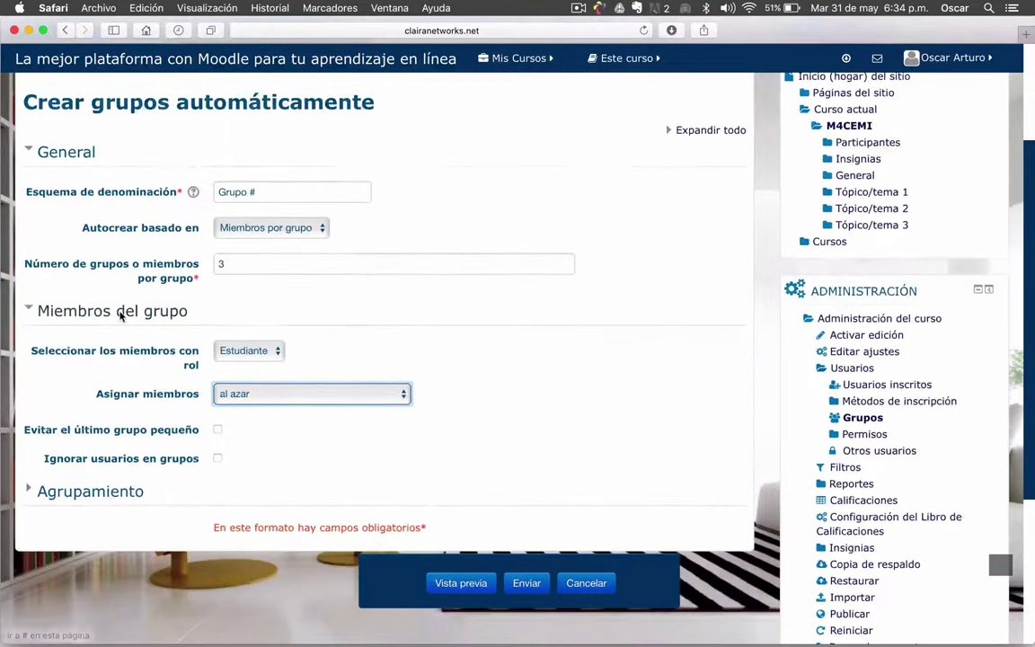
pyautogui.scroll(-1, 120, 315)
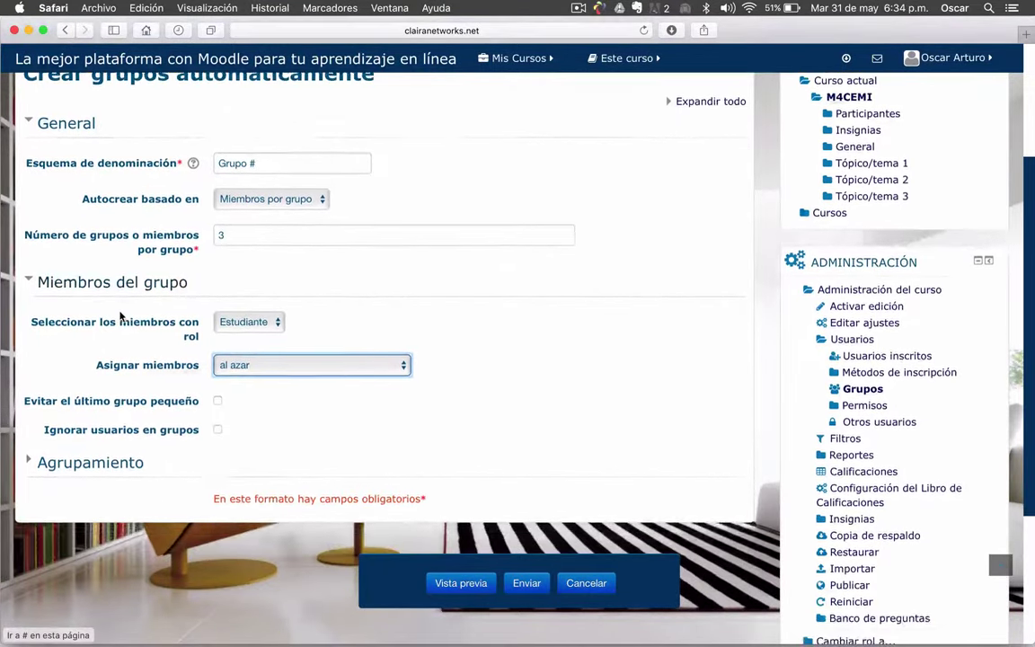
pyautogui.scroll(3, 120, 315)
pyautogui.scroll(-1, 120, 316)
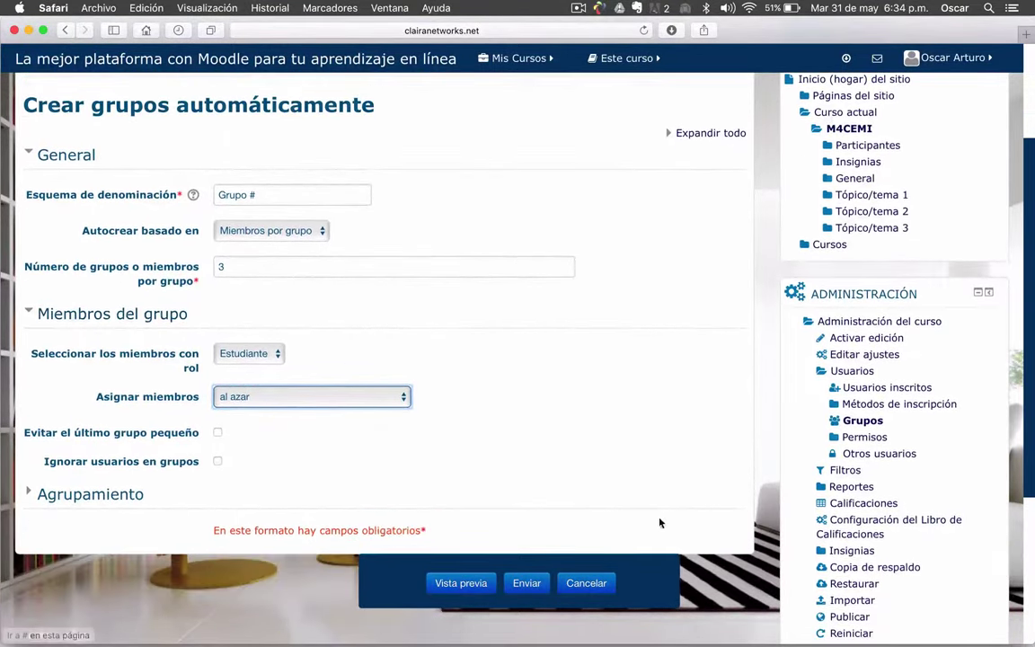
pyautogui.click(527, 585)
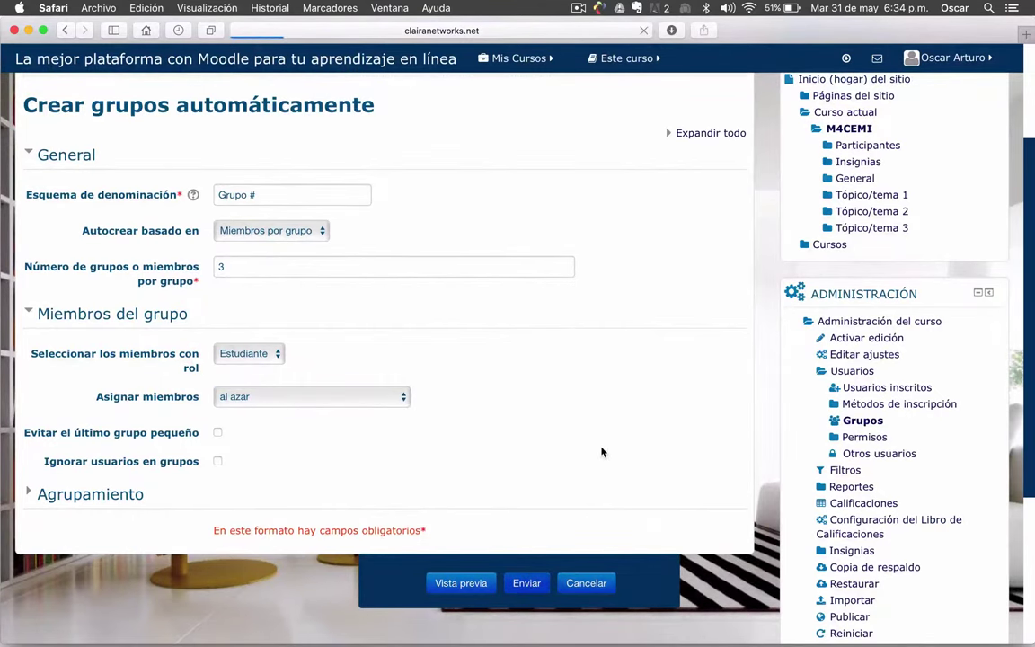
# Examine the members assigned to Grupo 1, Grupo 2 and Grupo 3 and compare the groups.
pyautogui.scroll(-3, 633, 343)
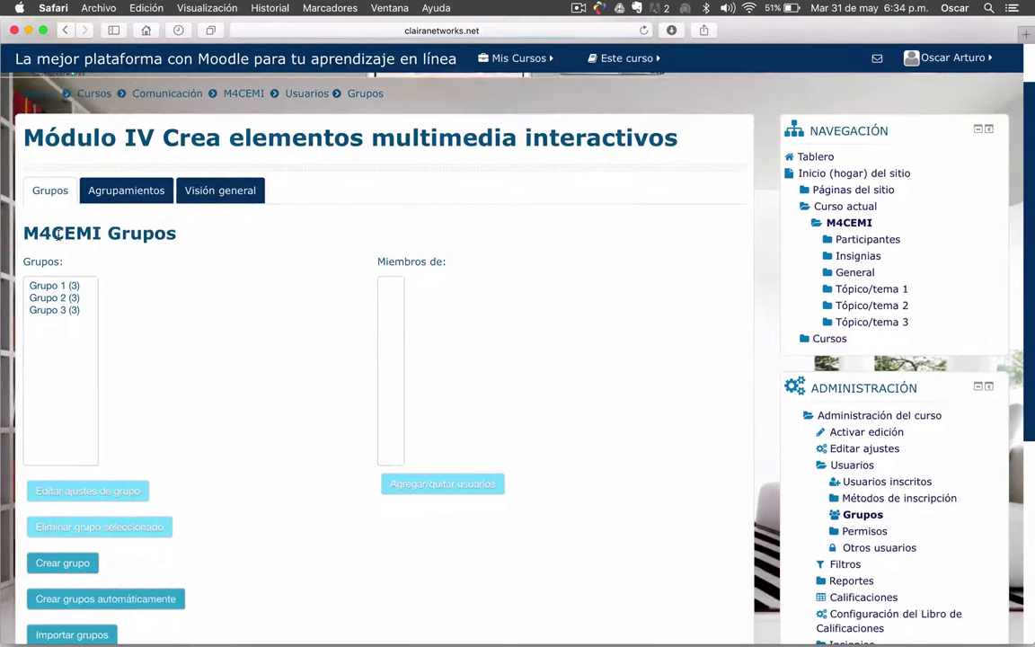
pyautogui.click(45, 286)
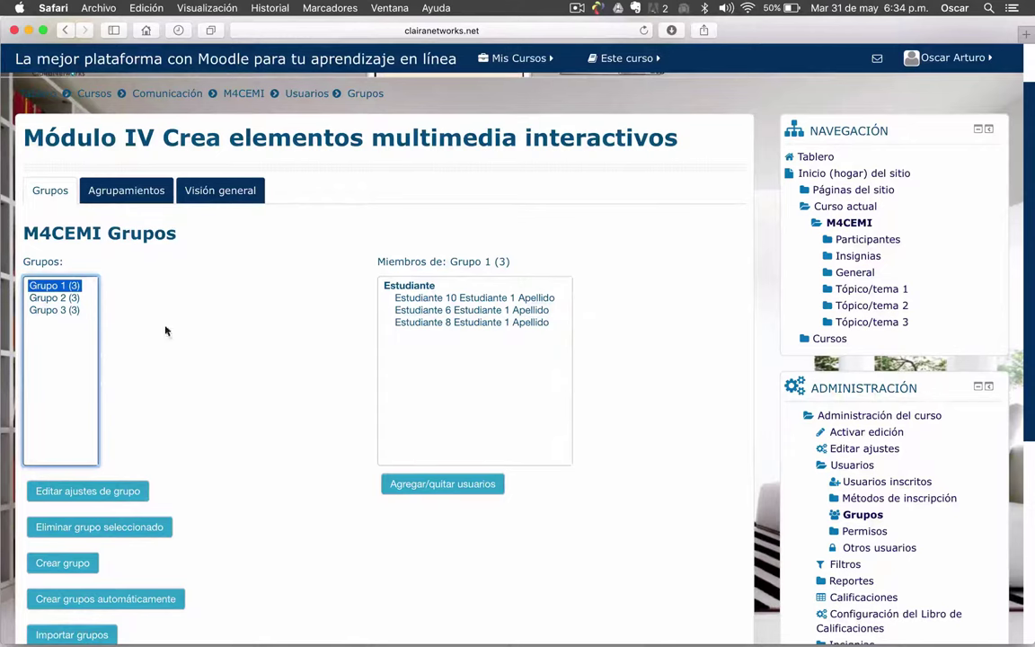
pyautogui.click(46, 297)
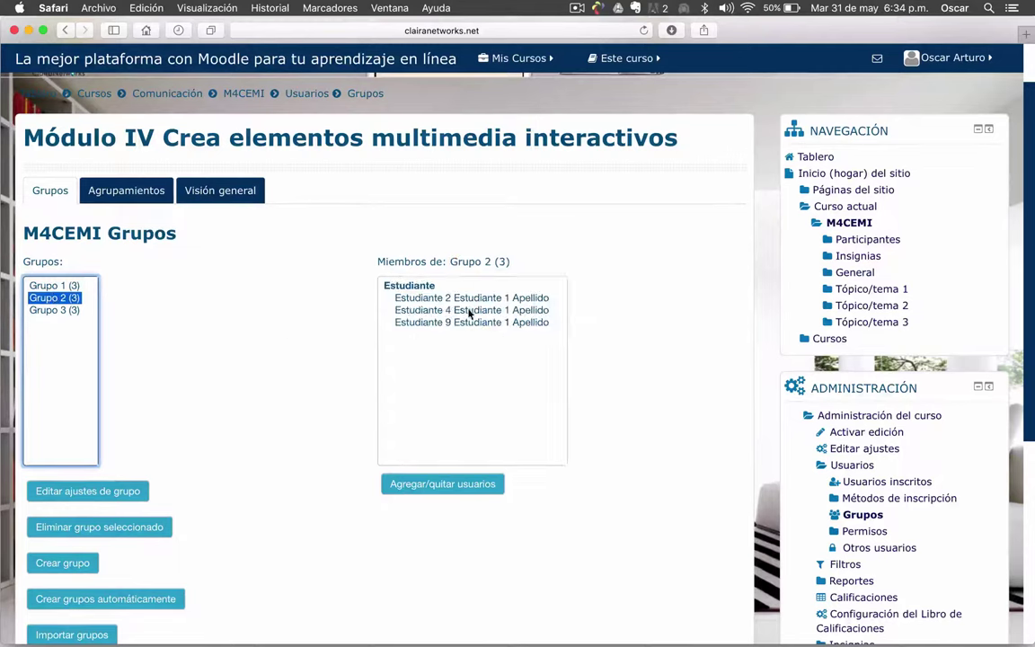
pyautogui.click(60, 311)
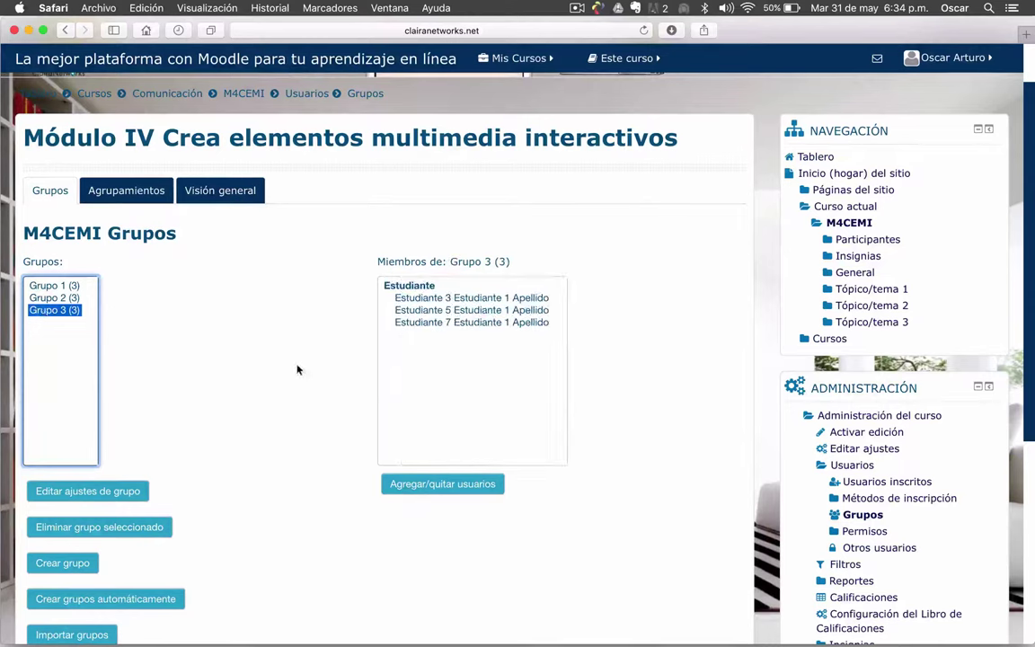
pyautogui.click(59, 286)
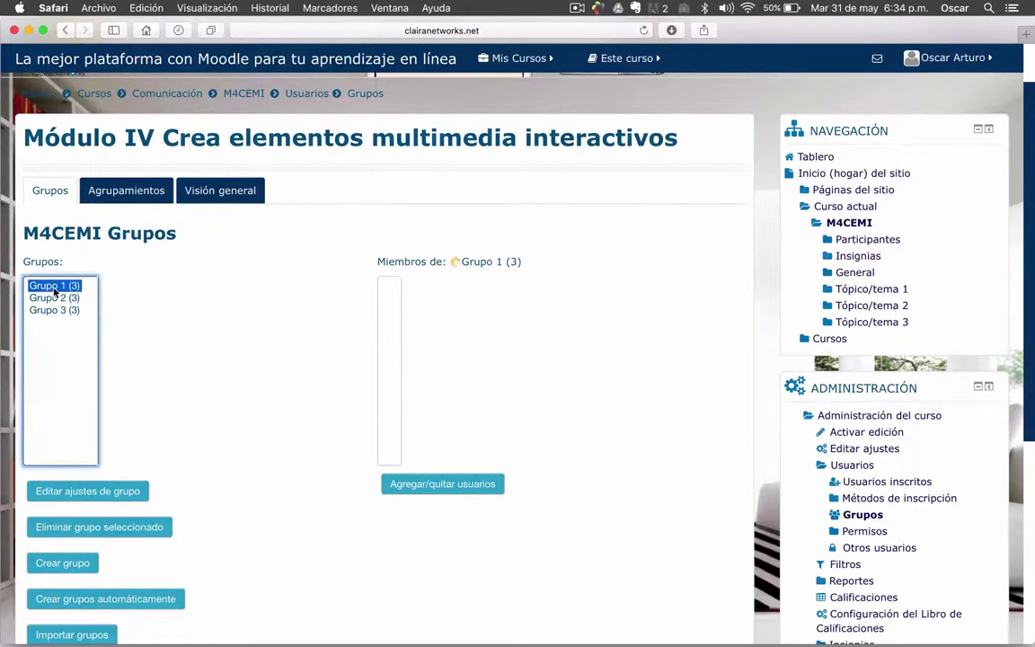
pyautogui.click(59, 297)
pyautogui.click(61, 286)
pyautogui.click(69, 298)
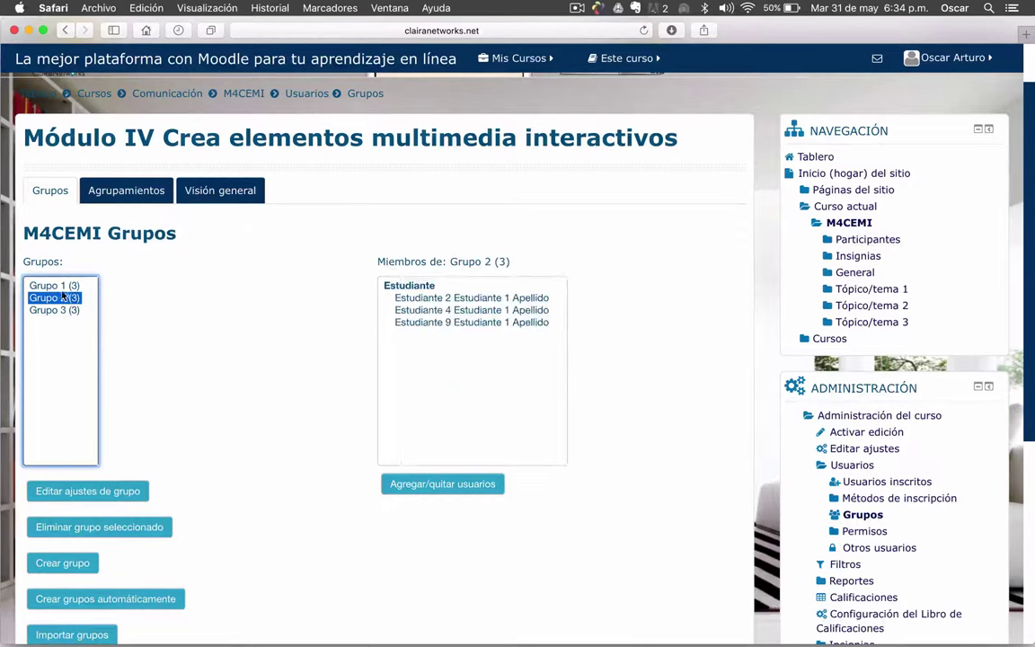
pyautogui.click(63, 286)
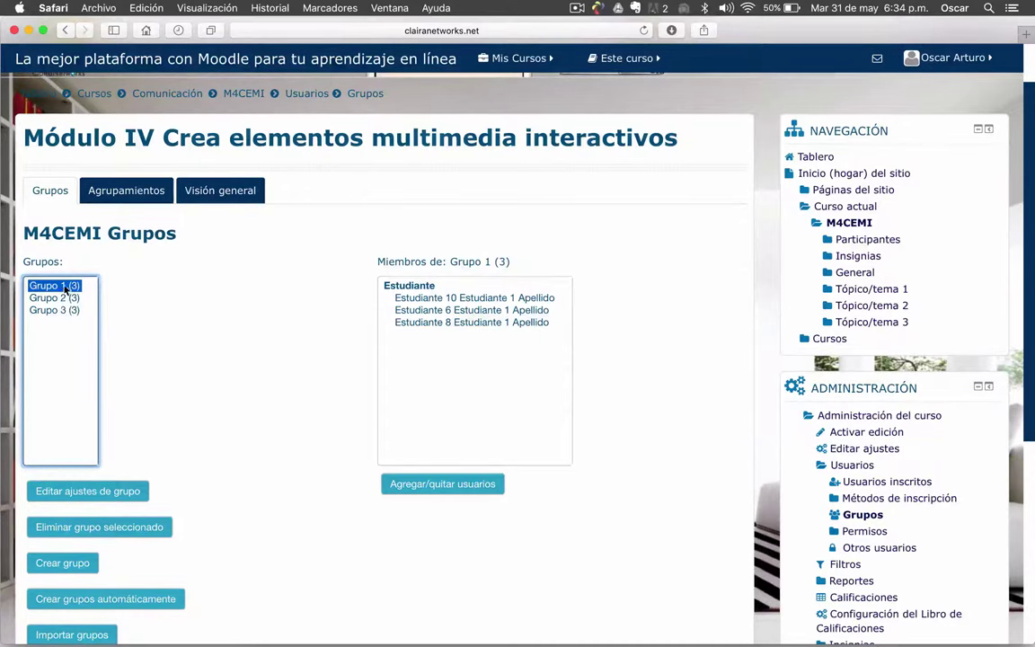
pyautogui.click(241, 358)
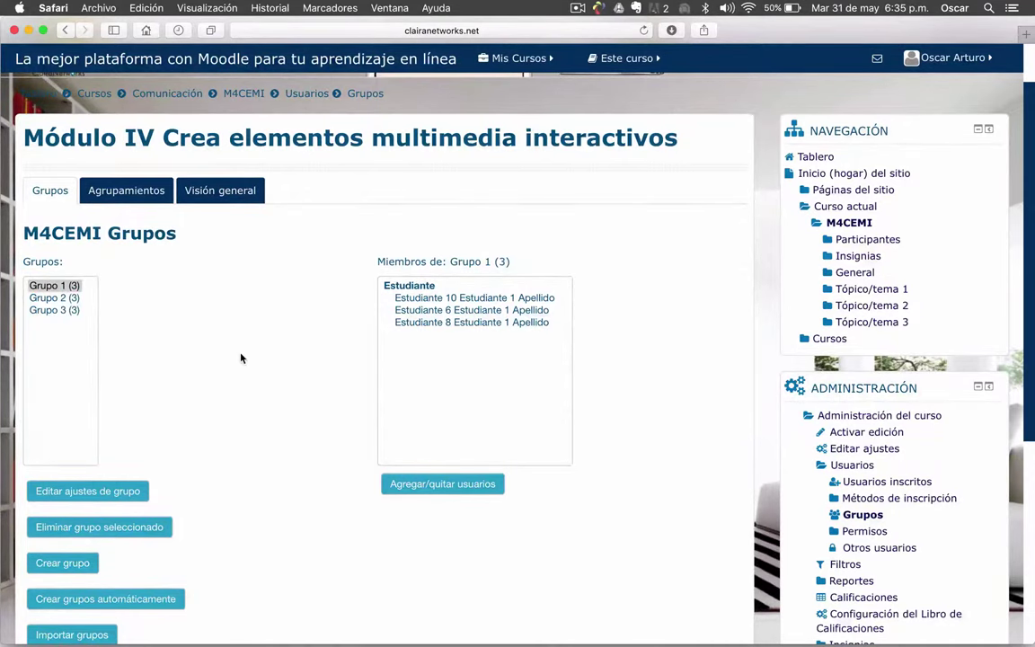
pyautogui.scroll(-1, 240, 357)
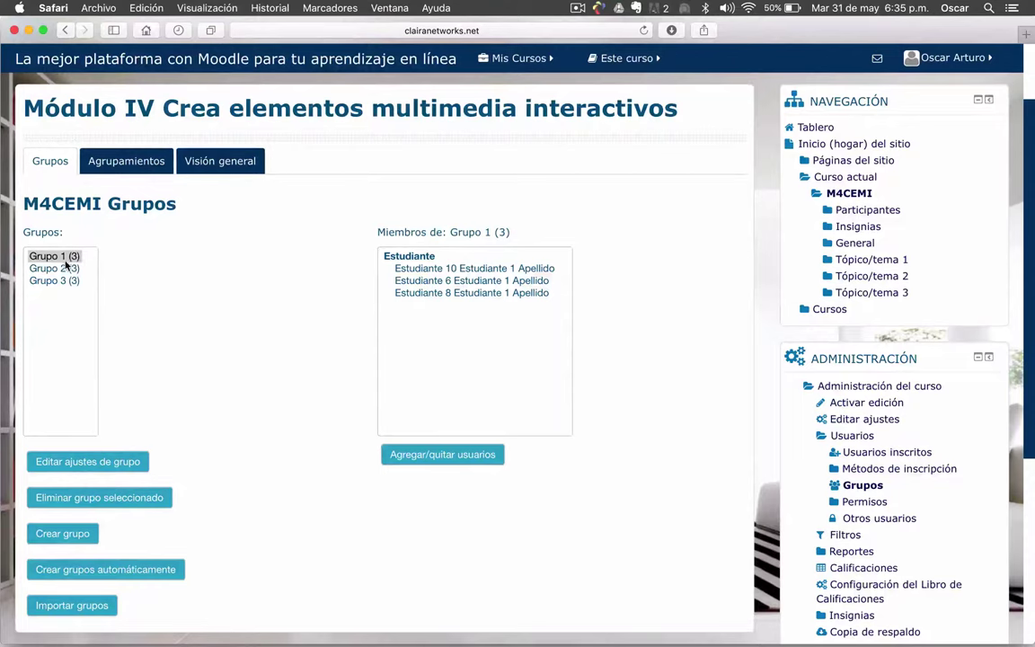
pyautogui.scroll(-2, 200, 356)
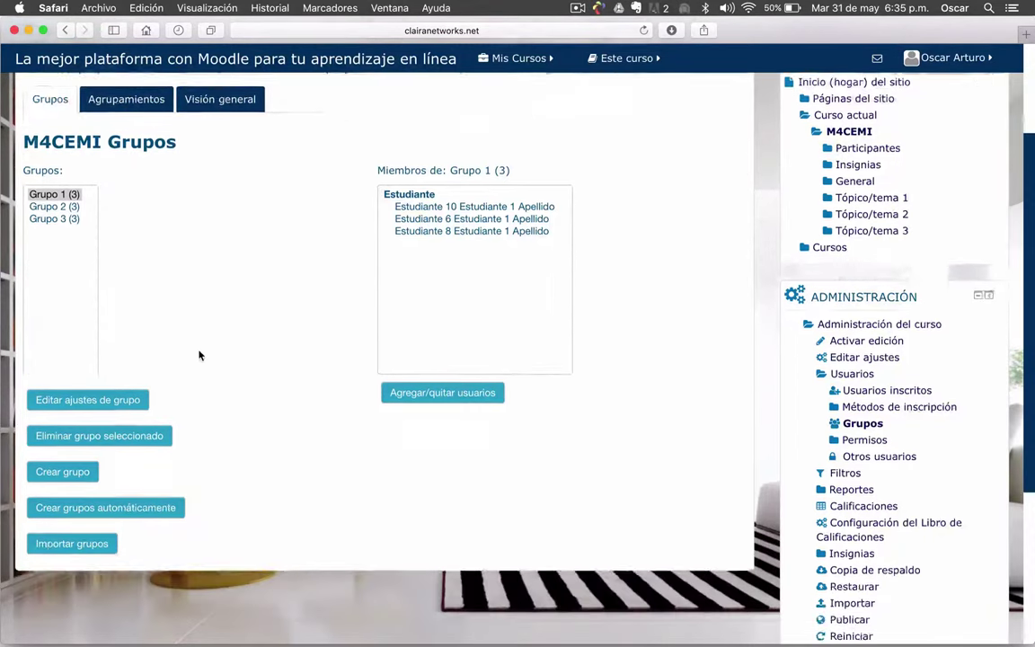
pyautogui.scroll(-1, 199, 356)
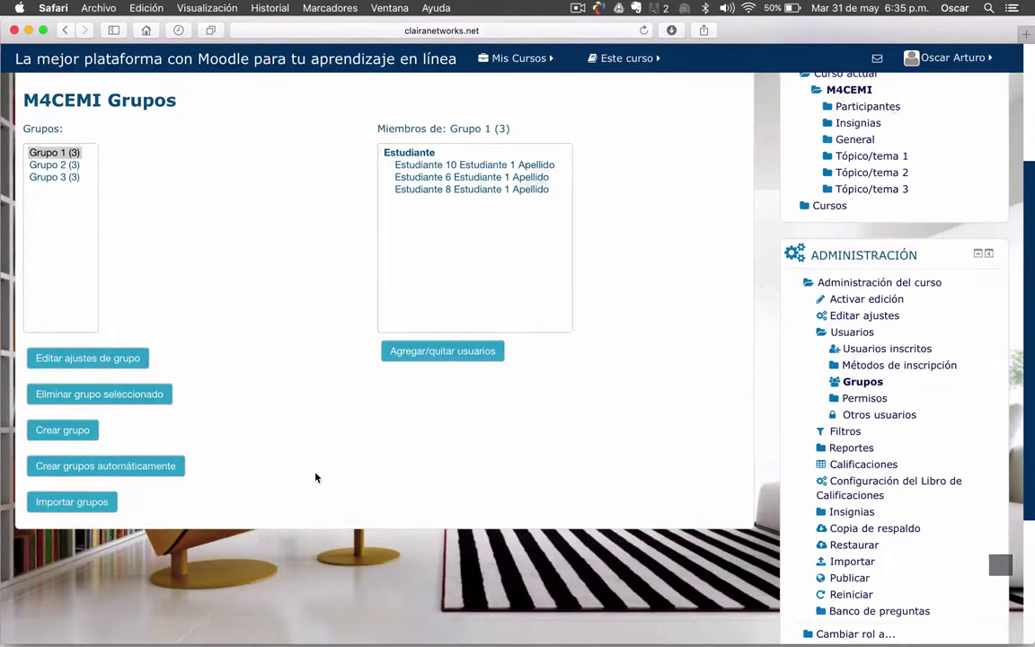
pyautogui.scroll(5, 316, 478)
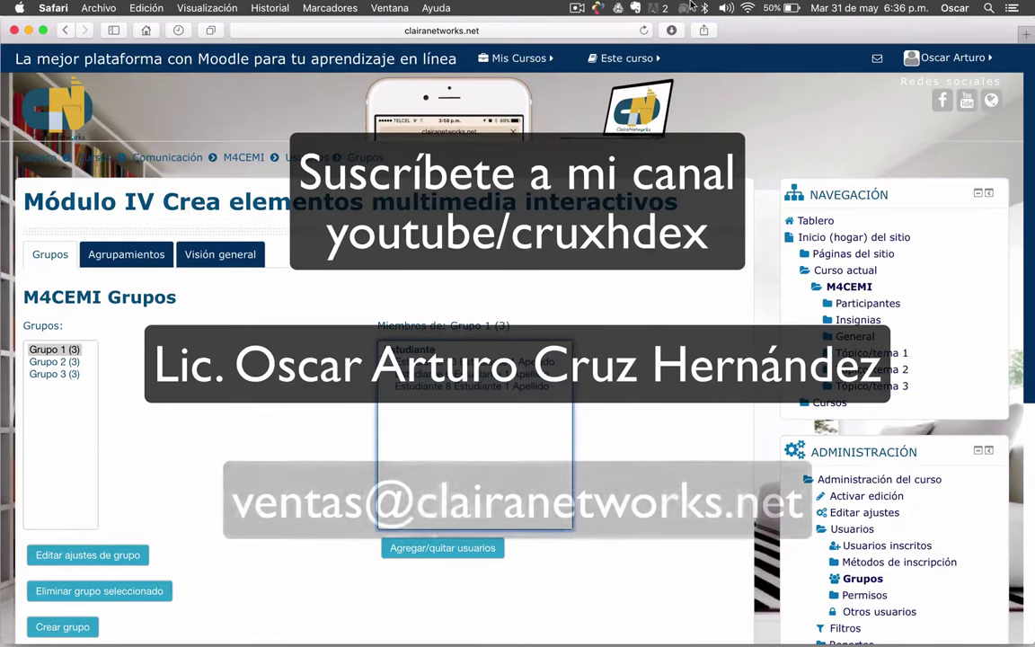
pyautogui.click(576, 8)
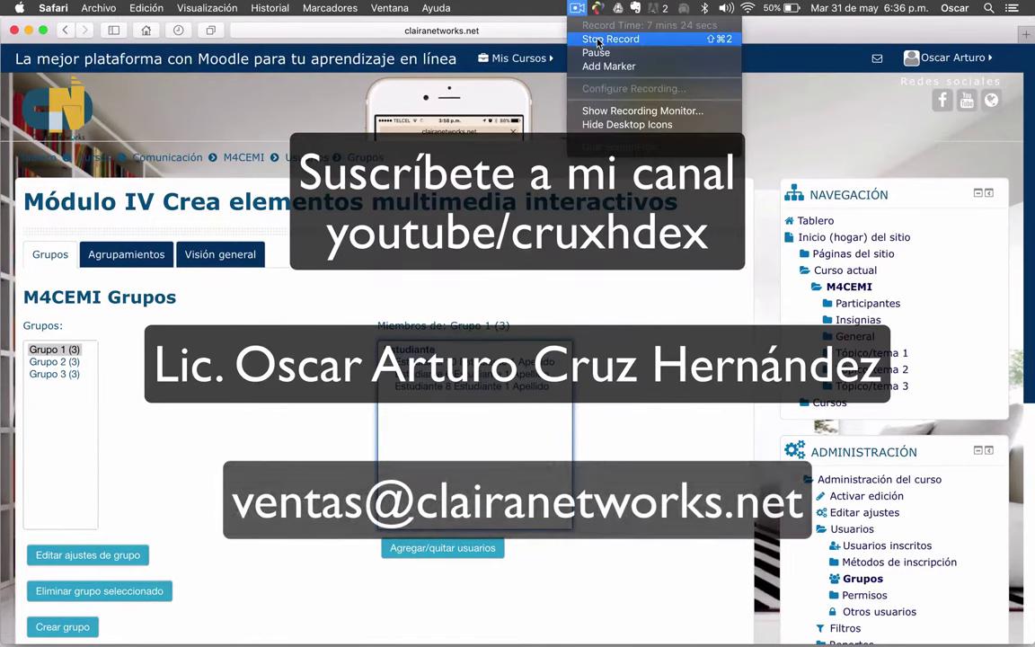